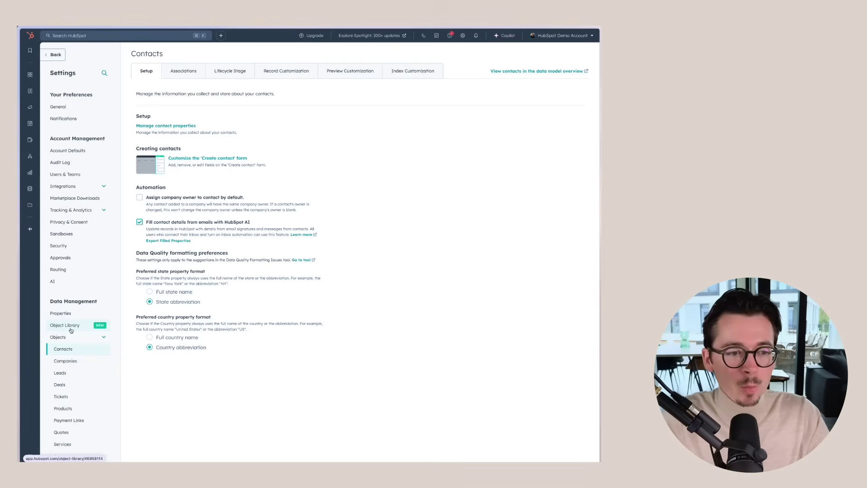
Step: Open the Object Library and browse its industry data model templates
left_click(72, 326)
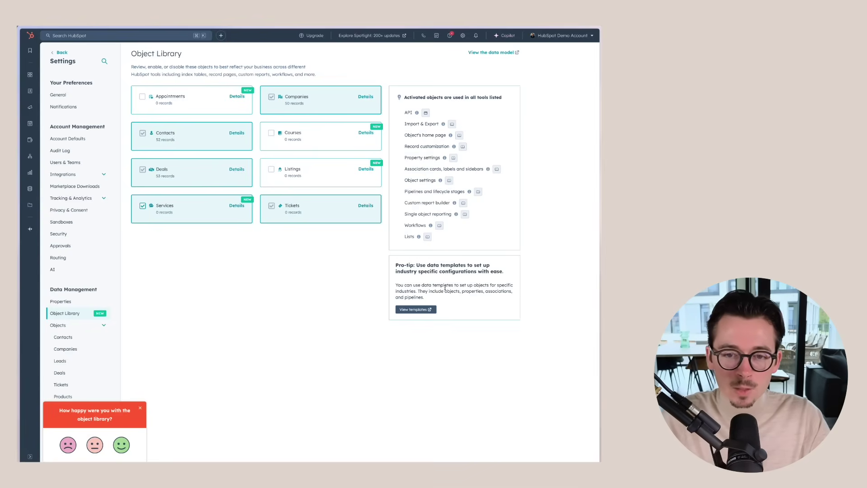
left_click(412, 309)
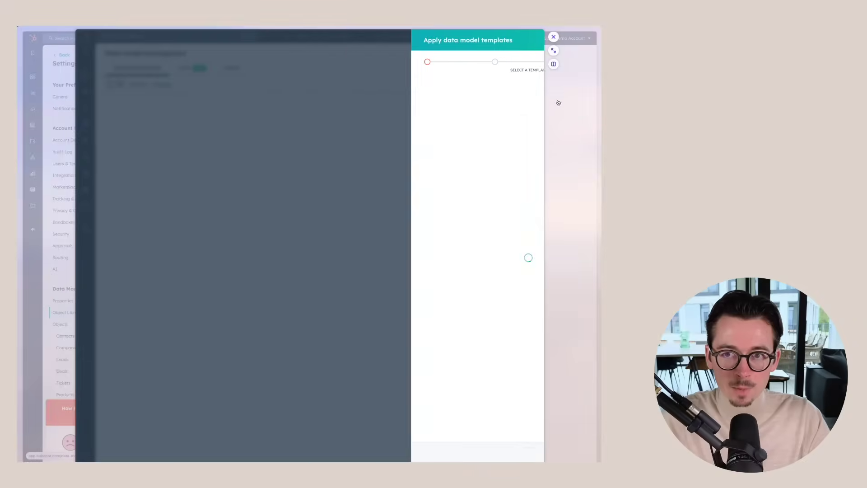
Step: Select the Real Estate data model template and continue to its review
left_click(555, 49)
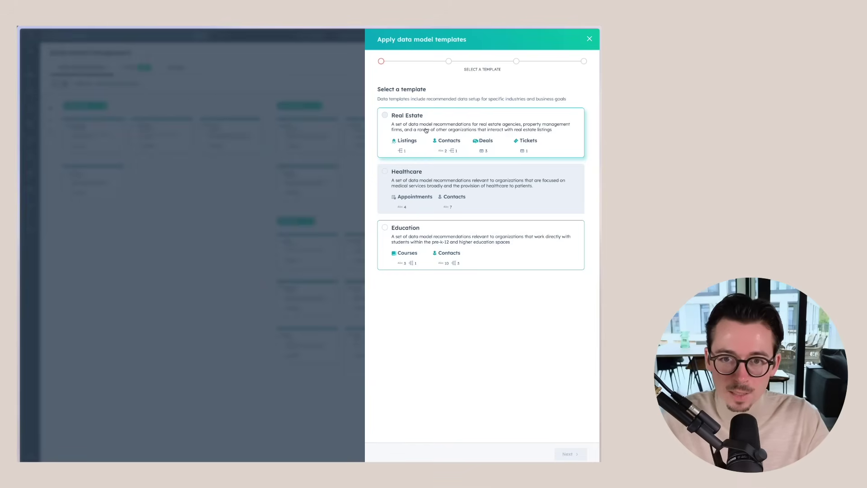
left_click(478, 137)
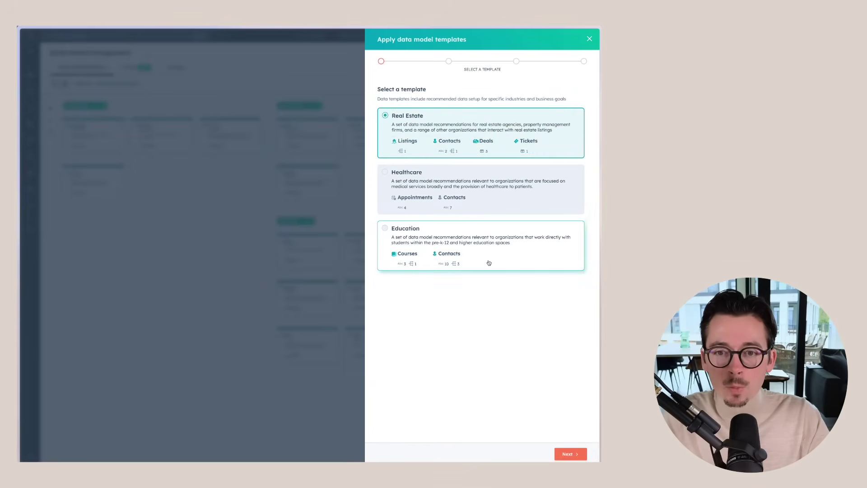
left_click(570, 454)
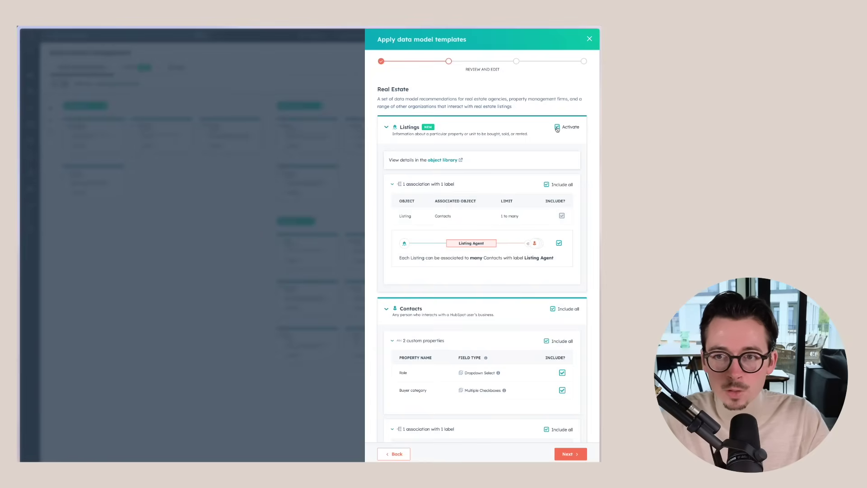
Step: Scroll through the Real Estate review, inspecting the Contacts properties and Deals pipelines
scroll(496, 143, "down", 1)
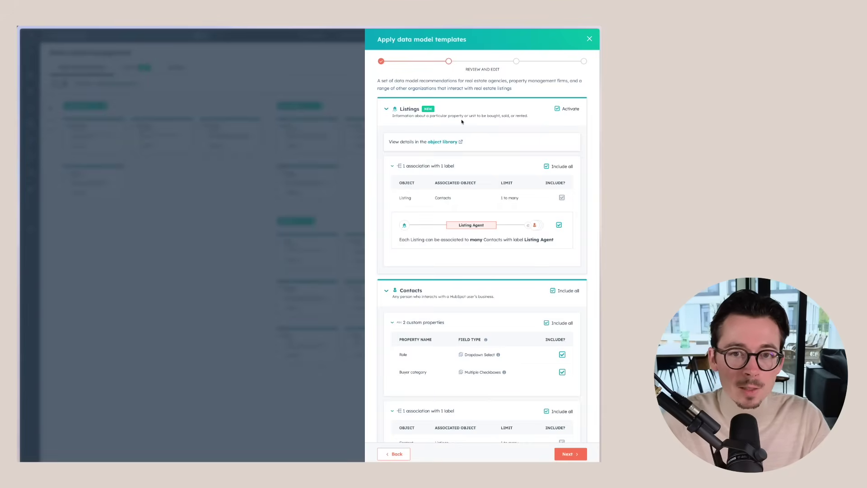
scroll(462, 121, "down", 2)
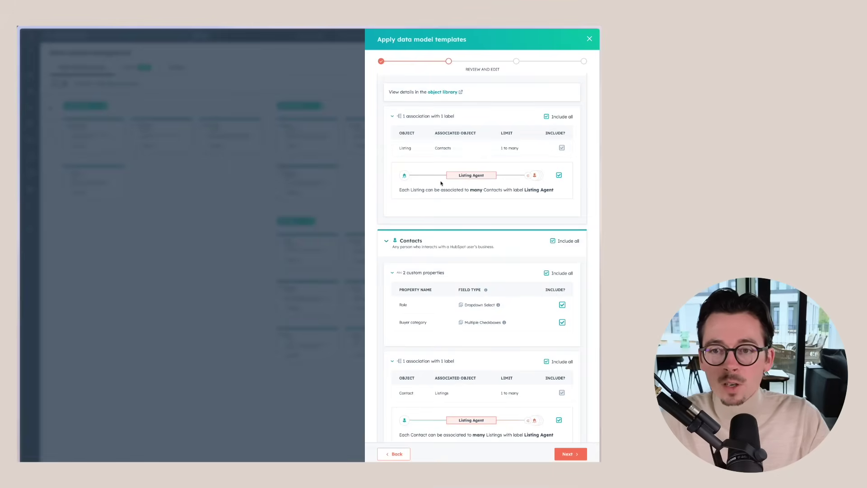
scroll(464, 198, "down", 3)
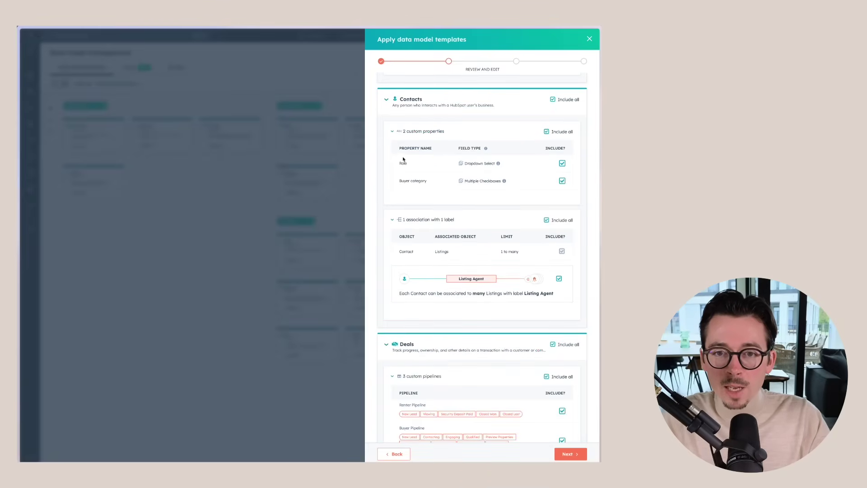
mouse_move(499, 165)
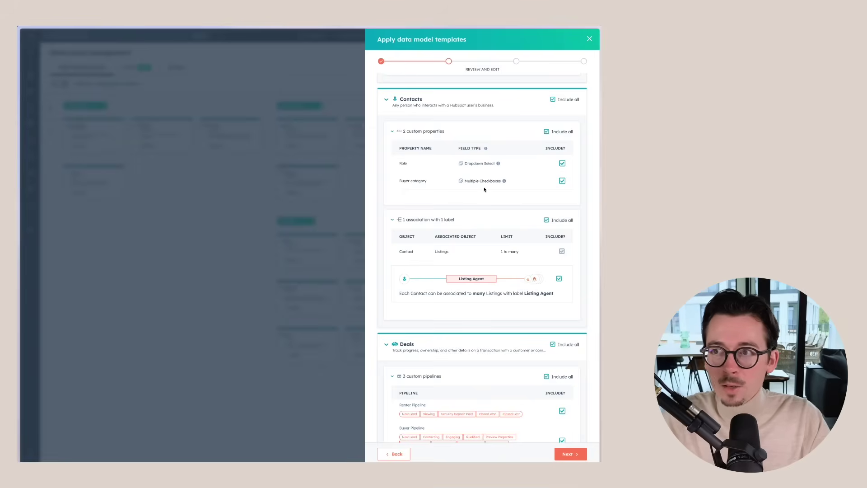
mouse_move(505, 182)
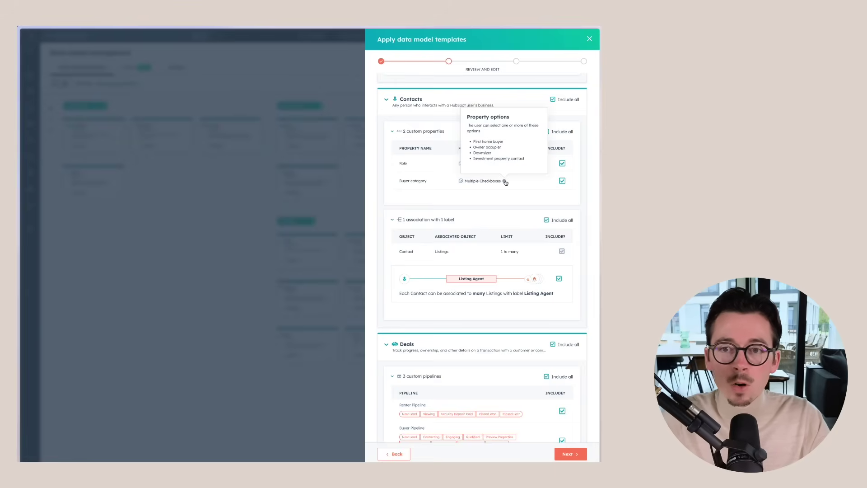
scroll(479, 194, "down", 3)
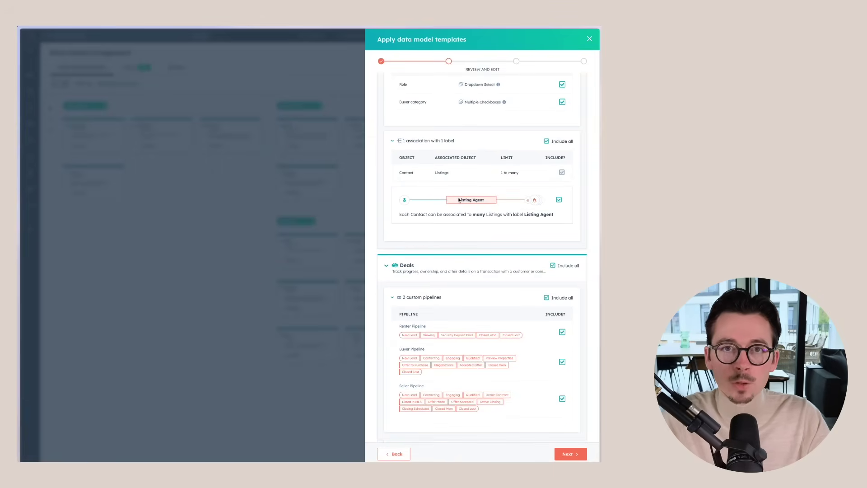
scroll(459, 200, "down", 5)
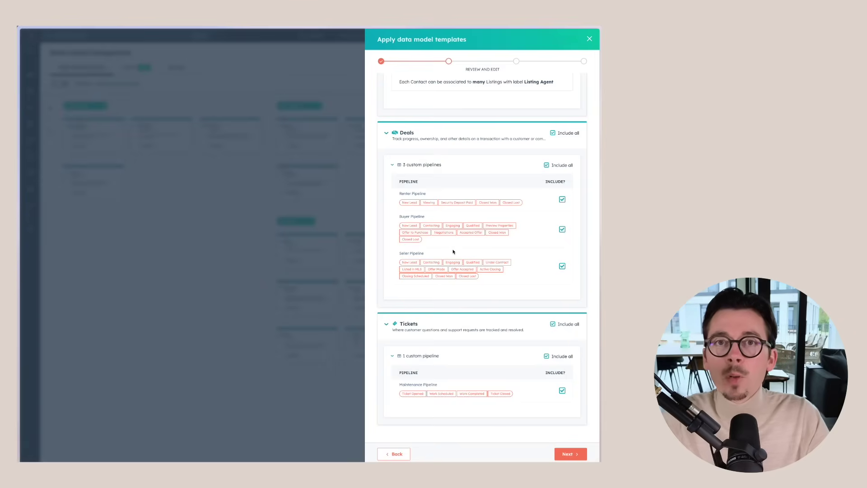
Step: Keep the Renter Pipeline included and advance to confirming the Real Estate template
left_click(563, 200)
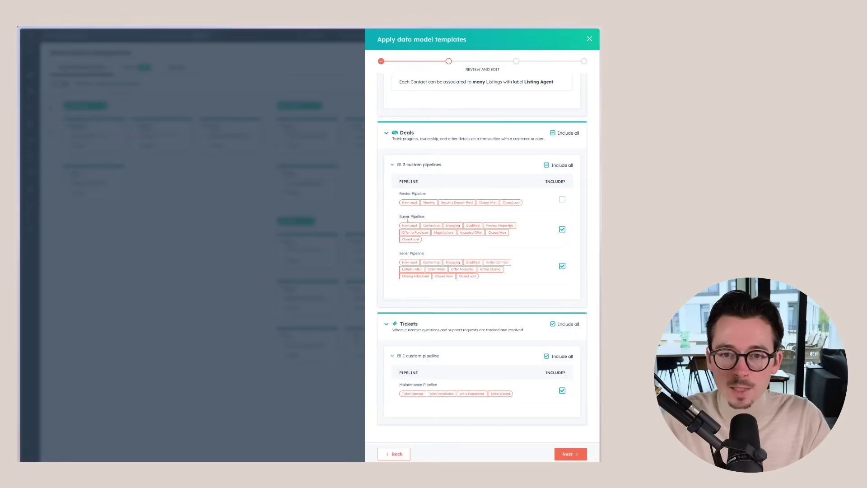
left_click(562, 199)
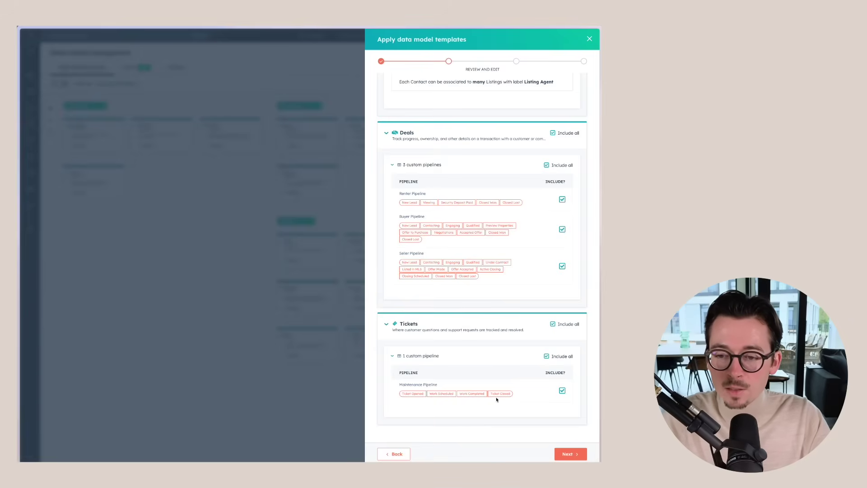
left_click(571, 454)
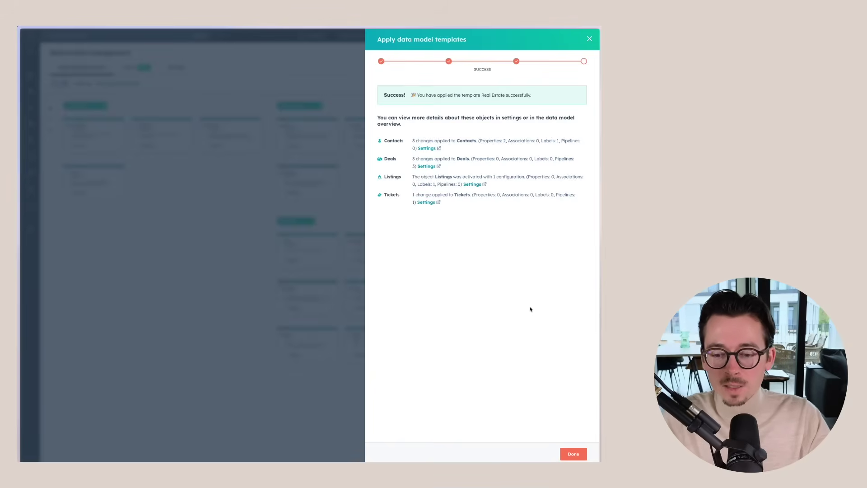
Step: Finish the template wizard and view Seller Pipeline deals as a stage board
left_click(573, 455)
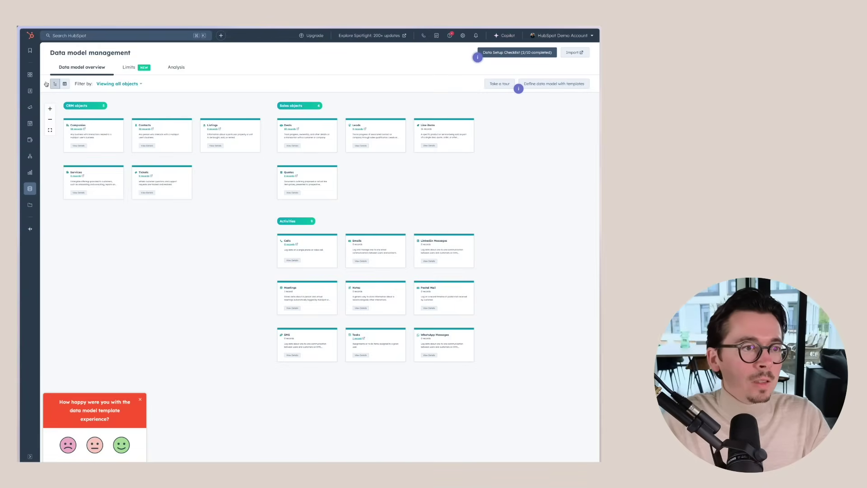
left_click(140, 401)
mouse_move(31, 102)
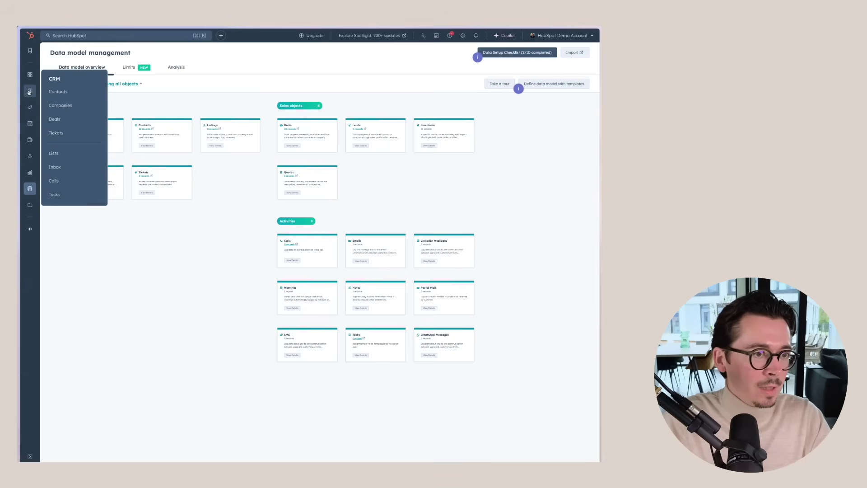
left_click(68, 119)
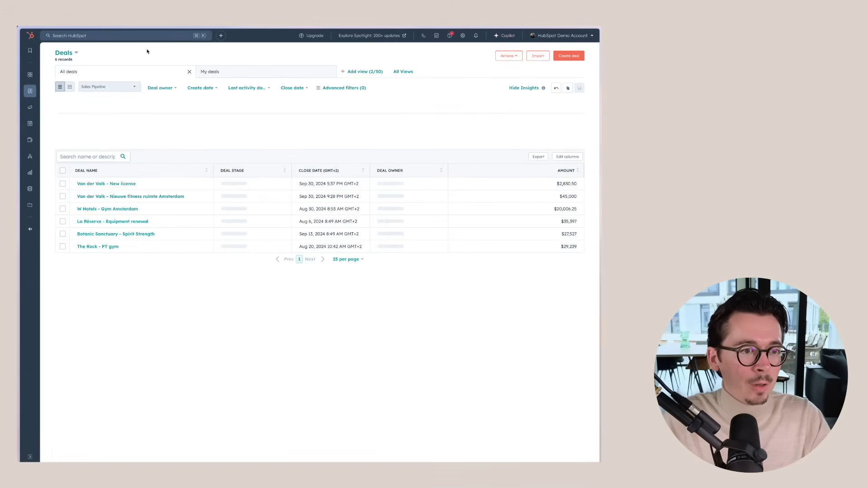
left_click(104, 88)
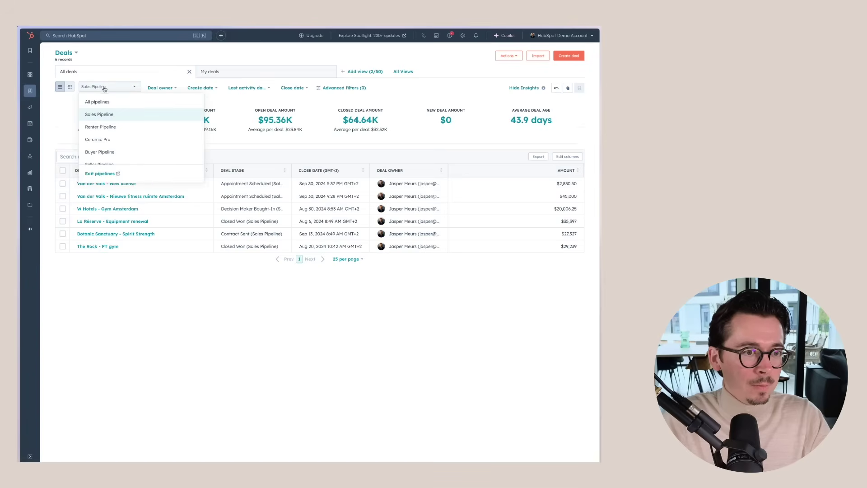
scroll(110, 148, "down", 1)
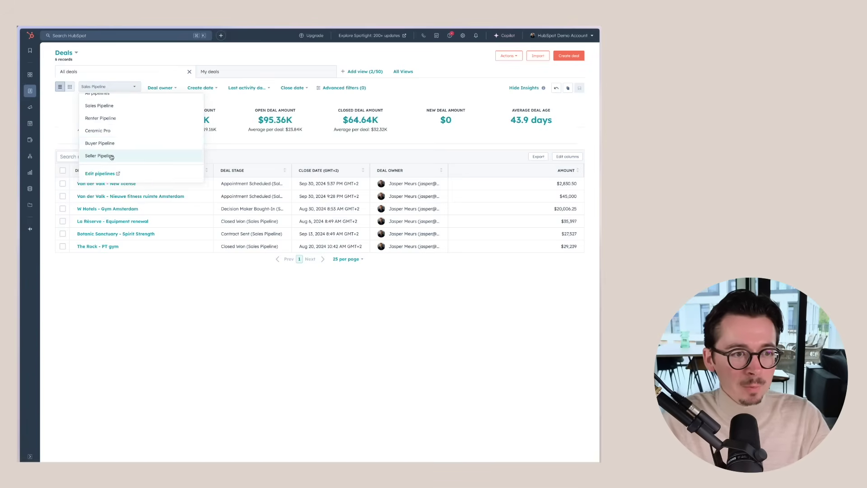
left_click(111, 156)
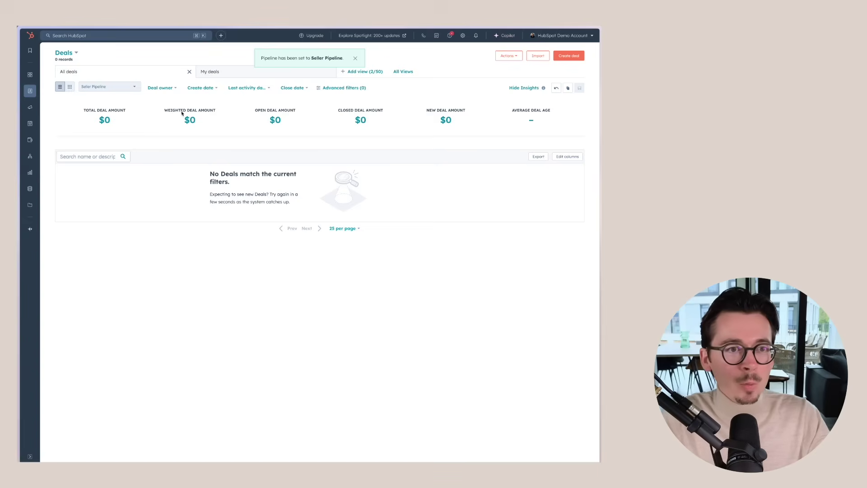
left_click(73, 89)
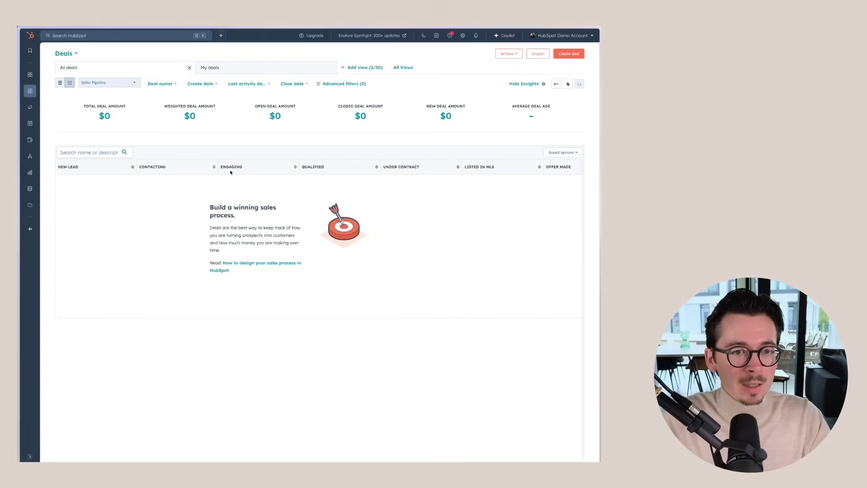
Step: Create the New Business deal '200 Madison Ave' associated with one contact
left_click(569, 54)
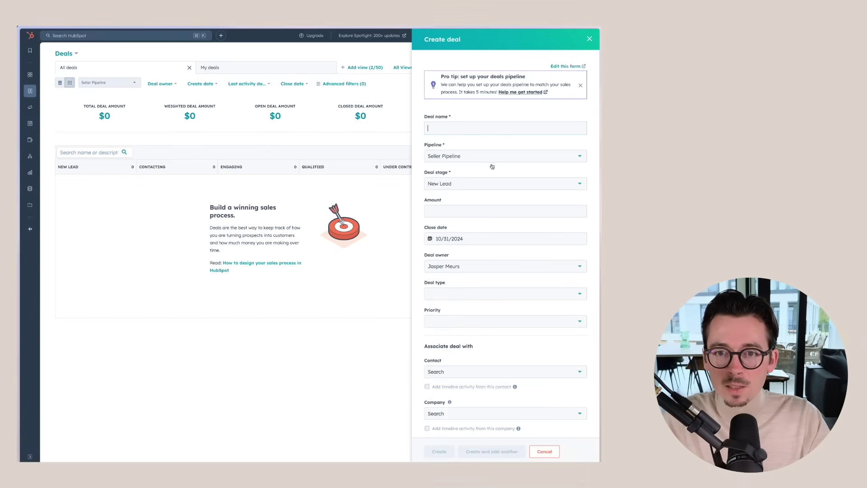
type("200 M")
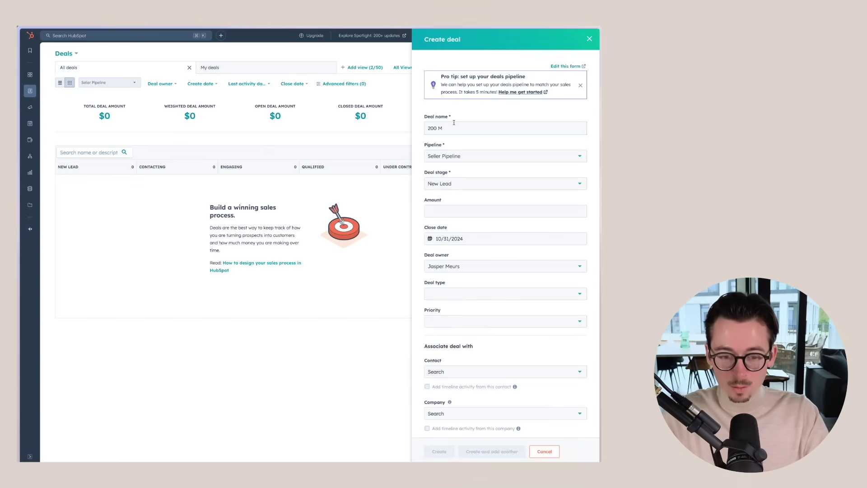
type("adison Ave")
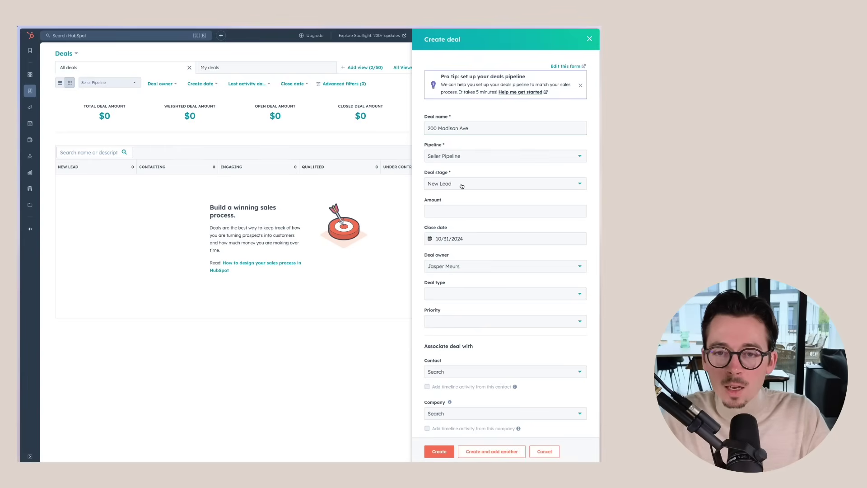
scroll(458, 205, "down", 1)
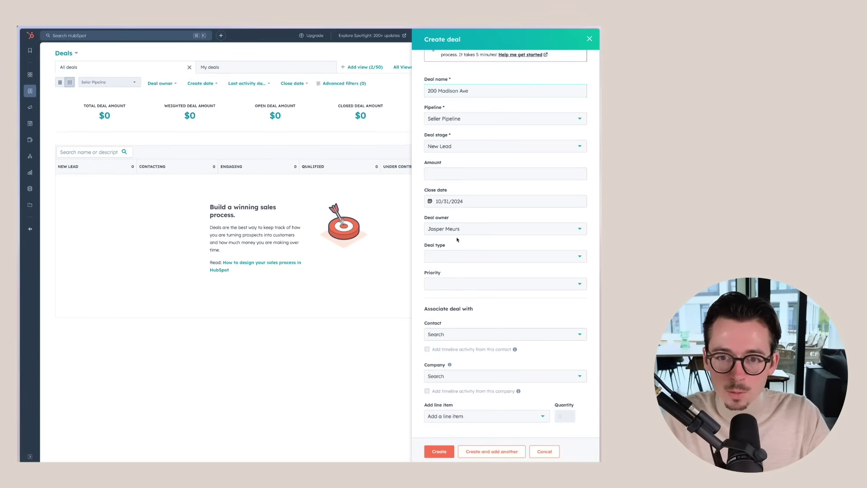
left_click(447, 256)
left_click(456, 285)
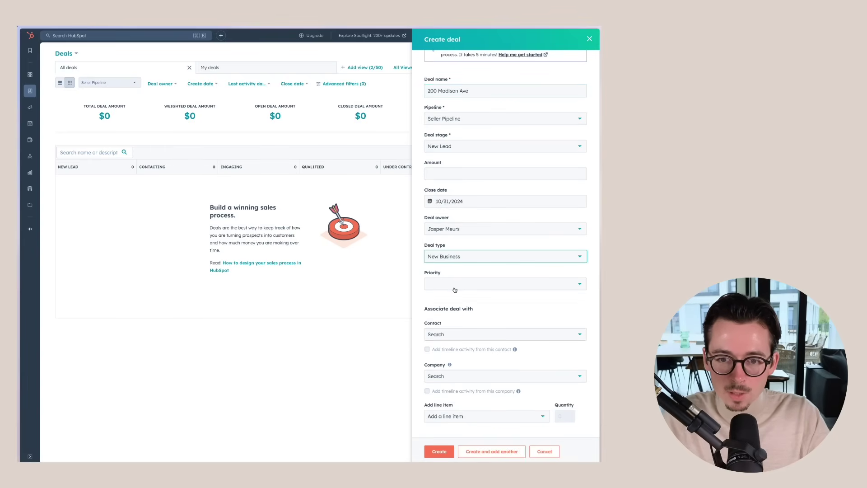
left_click(460, 334)
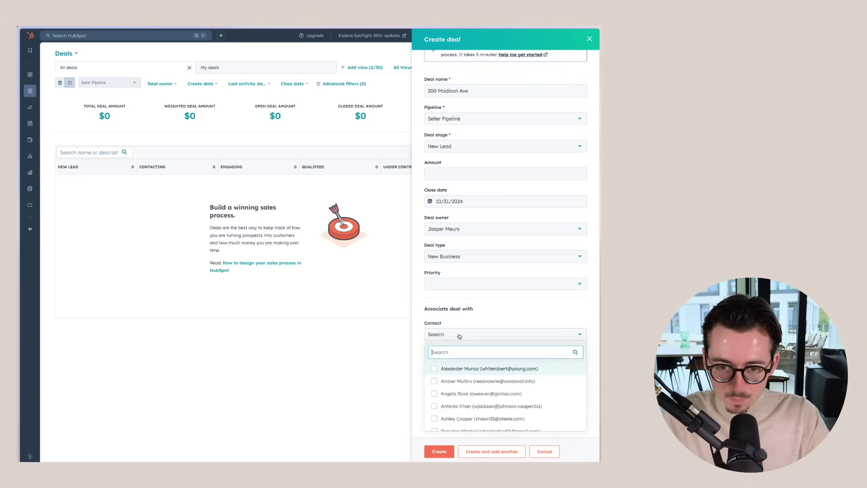
left_click(434, 393)
left_click(417, 350)
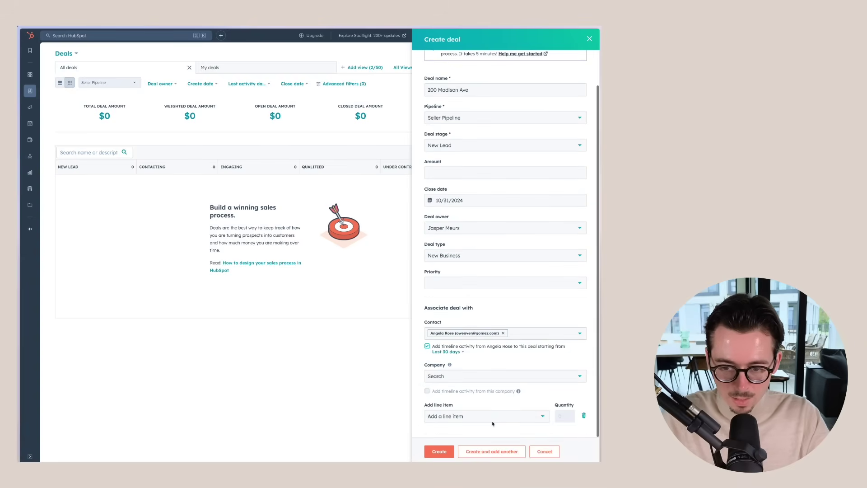
left_click(437, 451)
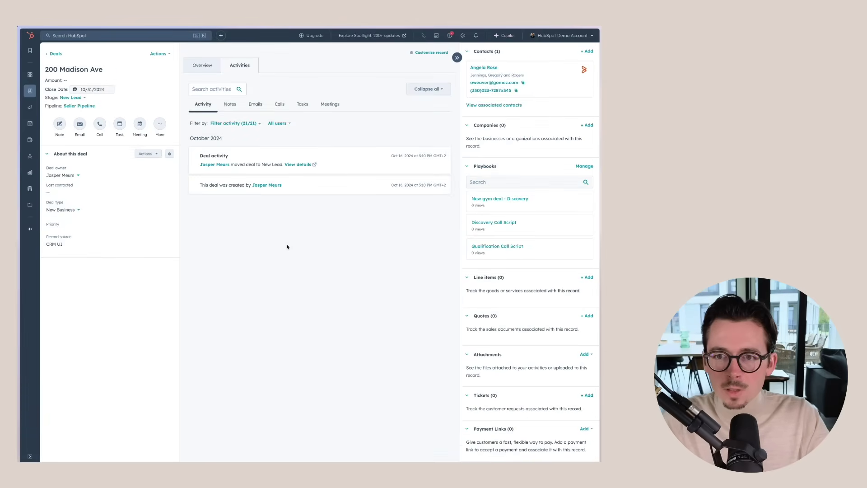
Step: Return to the Deals board and switch the object view to Listings
scroll(527, 307, "down", 10)
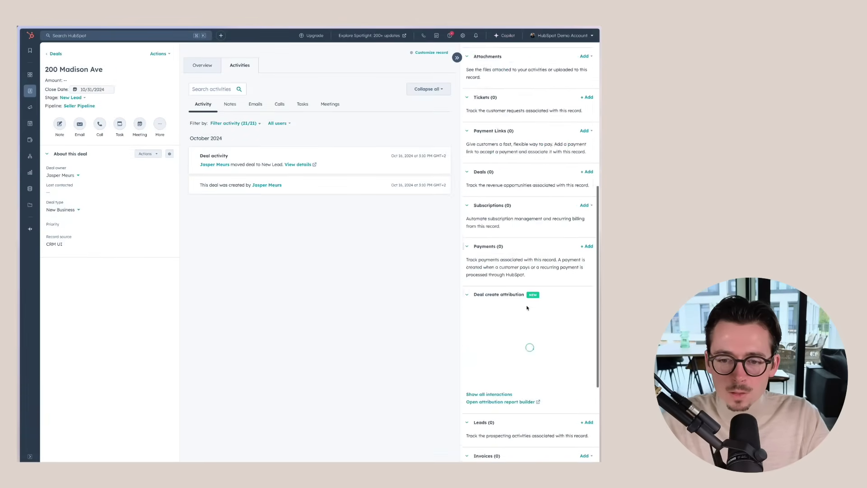
scroll(527, 307, "up", 10)
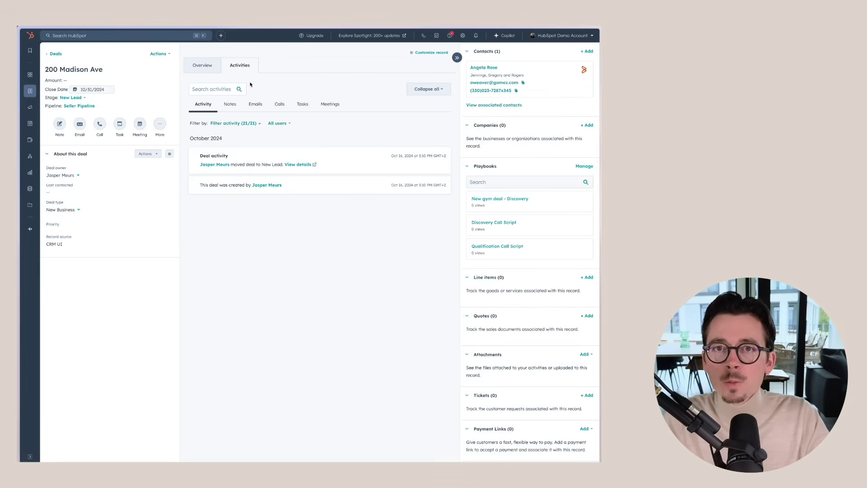
mouse_move(22, 93)
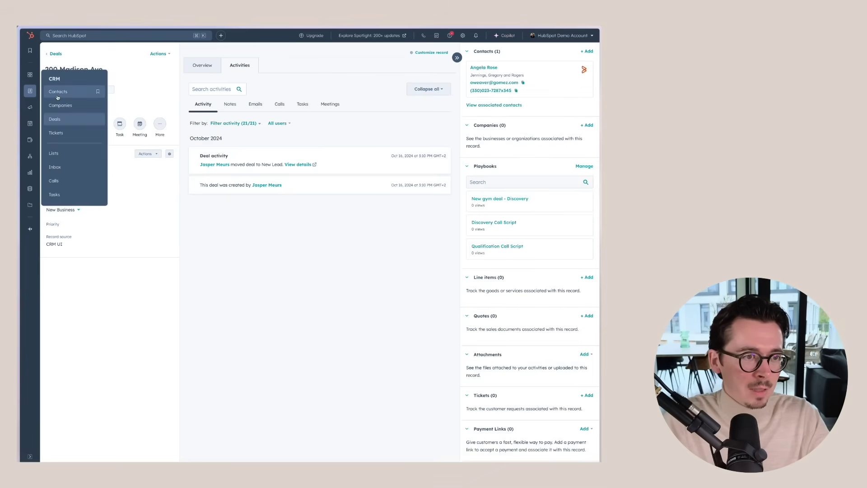
left_click(55, 54)
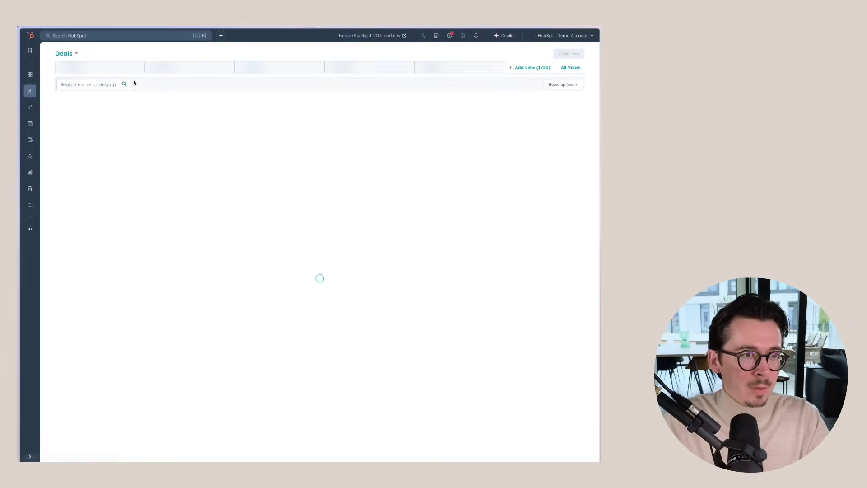
left_click(63, 54)
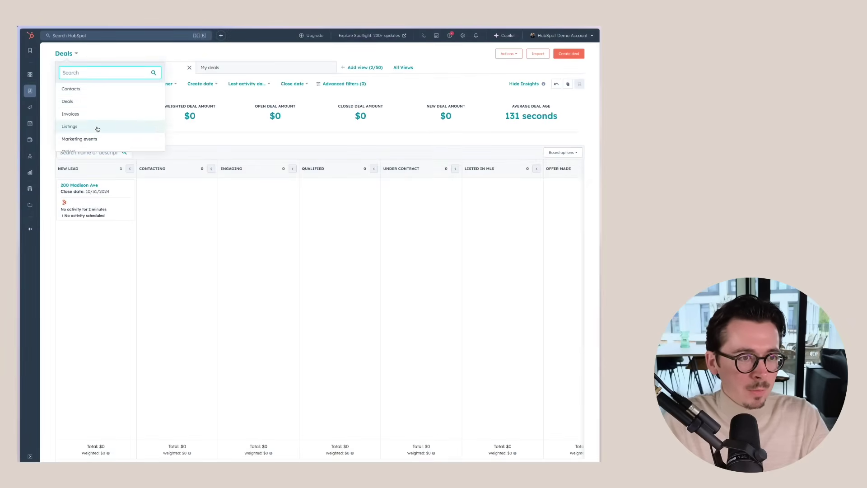
scroll(83, 118, "down", 1)
left_click(82, 119)
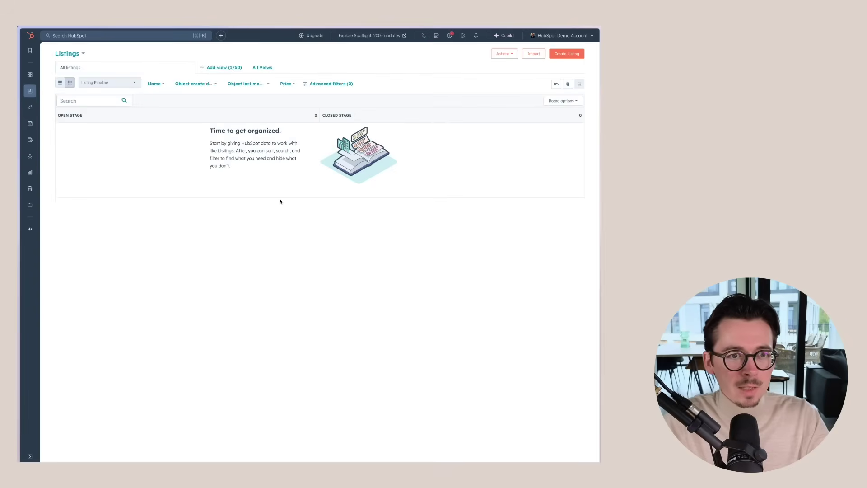
Step: Start a listing named '200 Madison Ave', same first address line, city New York
left_click(578, 56)
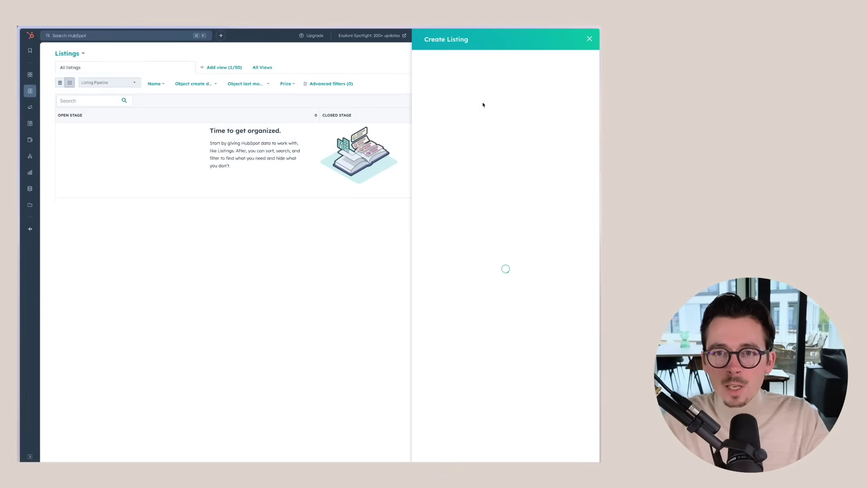
type("200")
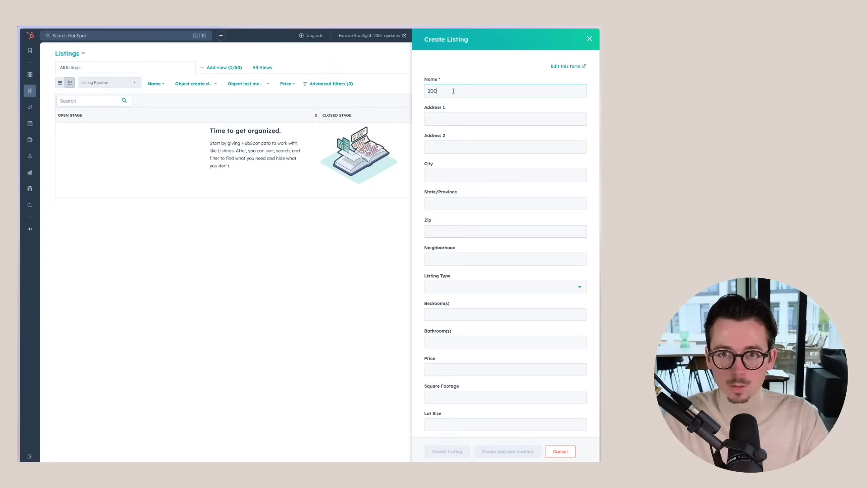
type(" Madi")
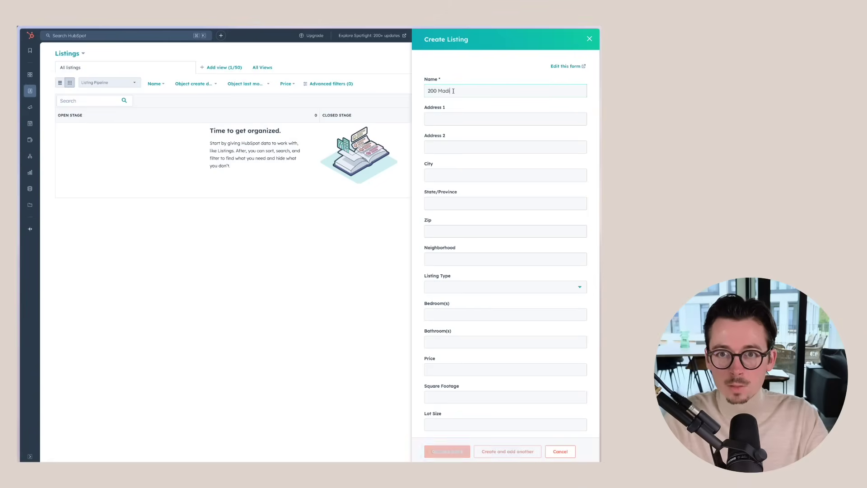
type("son Ave")
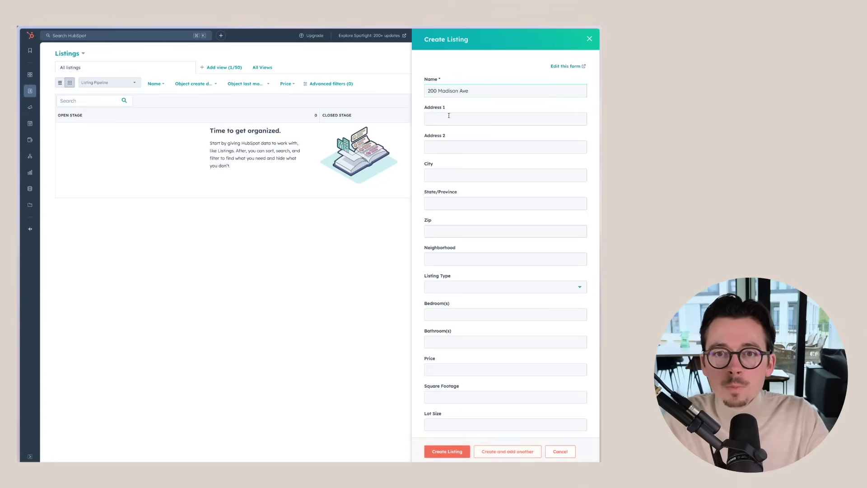
left_click_drag(471, 88, 411, 88)
key("super+c")
left_click(444, 119)
key("super+v")
left_click(447, 175)
type("New Y")
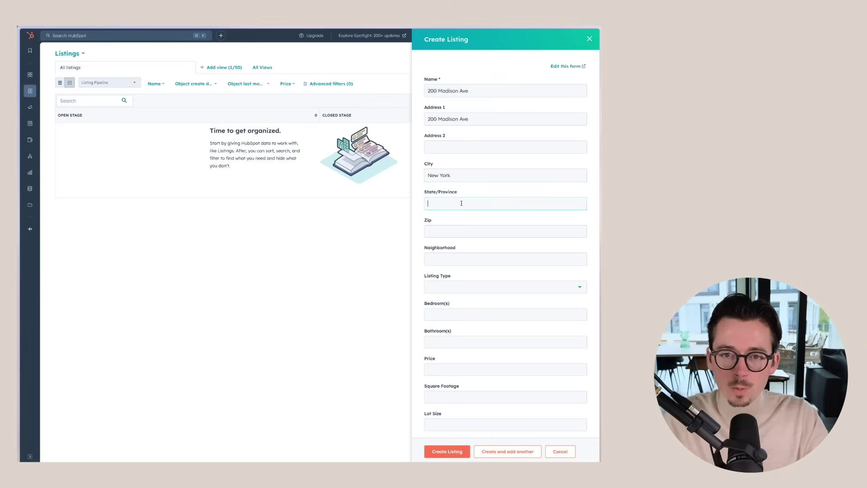
type("New York")
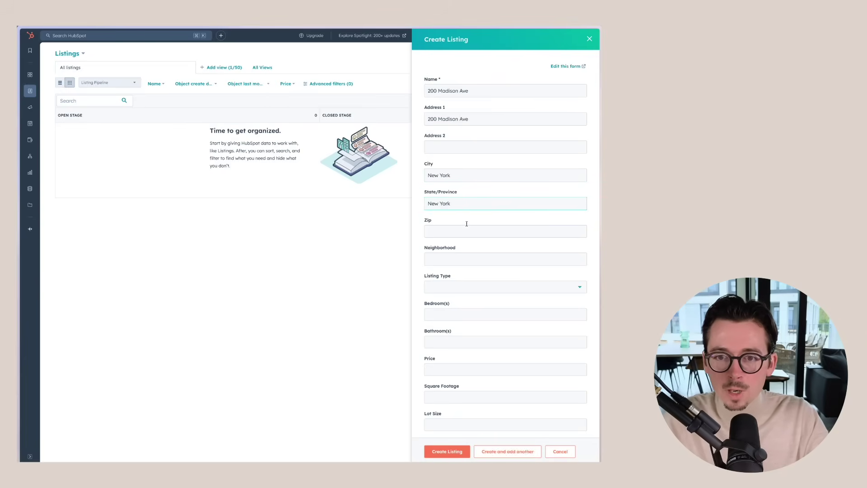
Step: Make it a 3-bedroom, 3-bathroom Townhouse priced at $26,000,000.00 and create it
scroll(466, 213, "down", 1)
left_click(457, 253)
scroll(455, 303, "down", 1)
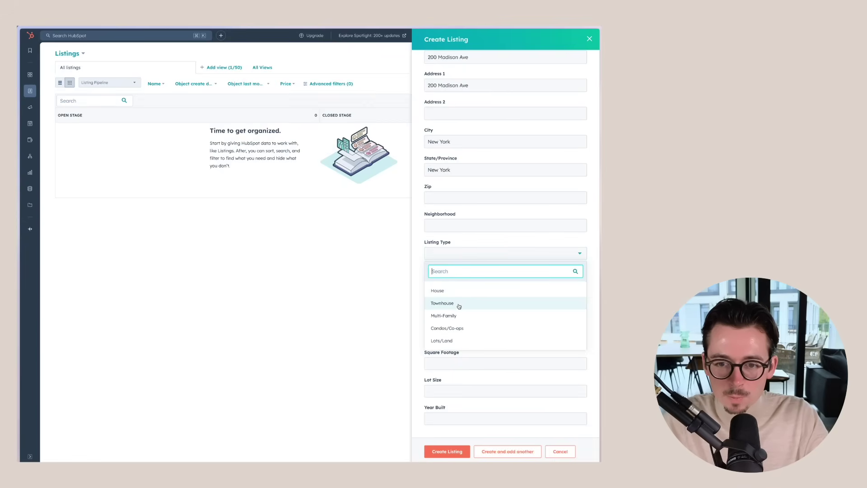
left_click(459, 305)
left_click(443, 281)
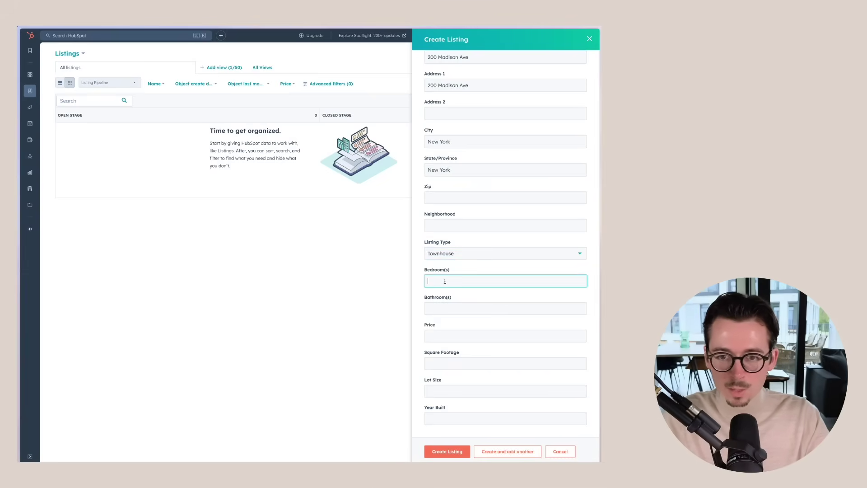
type("3")
left_click(446, 307)
type("3")
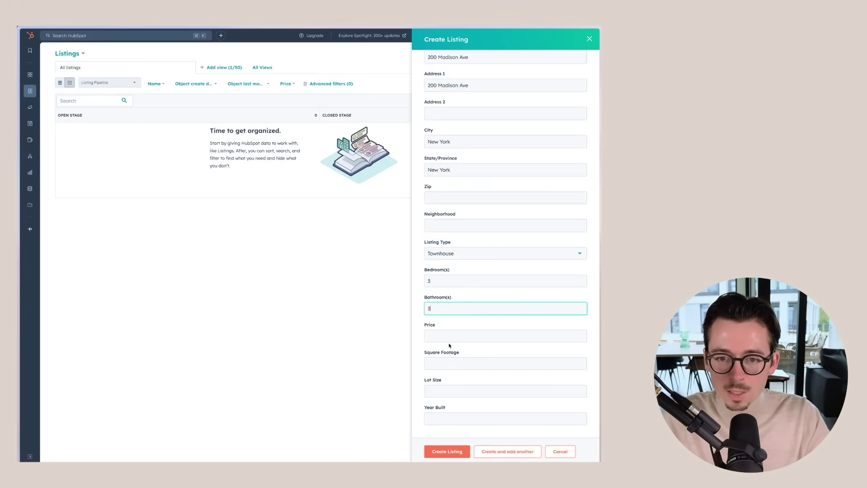
left_click(450, 340)
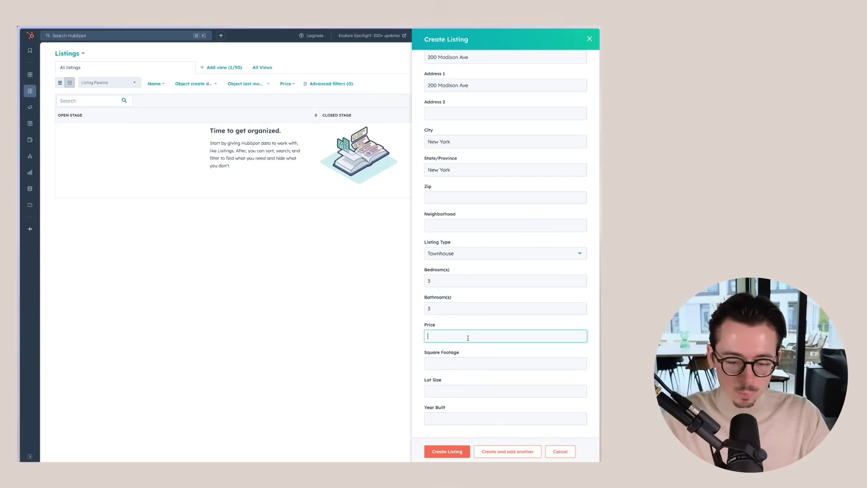
type("26")
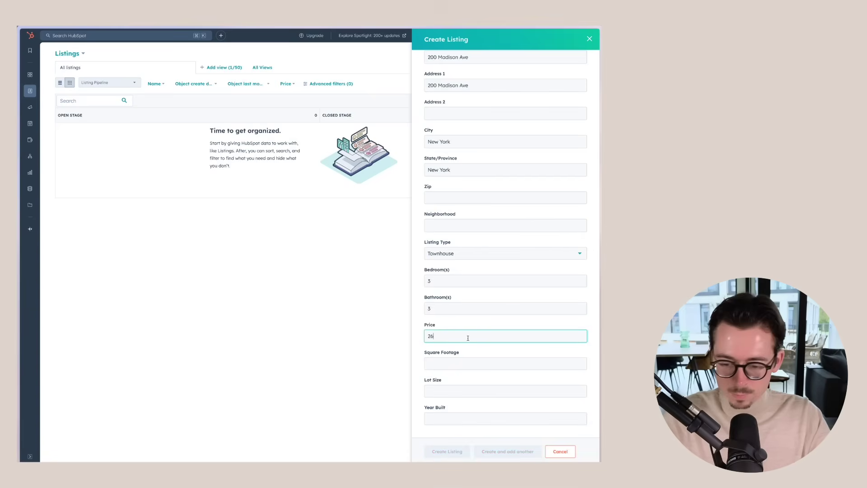
type("000000")
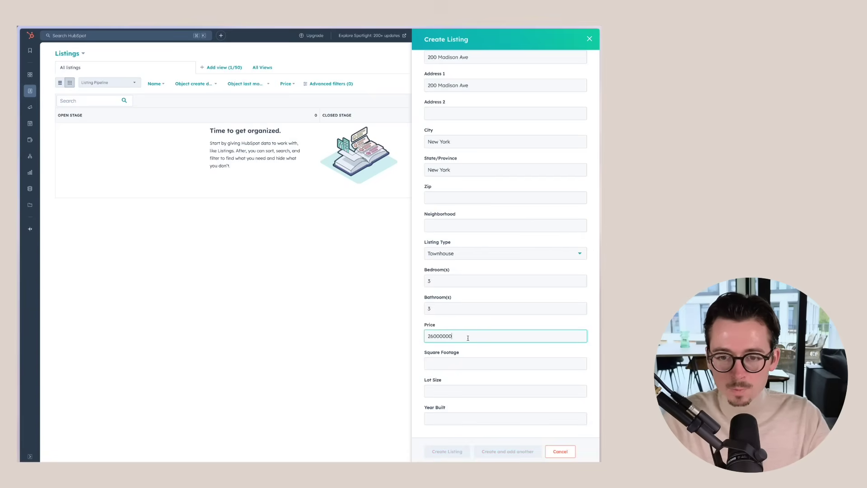
left_click(460, 360)
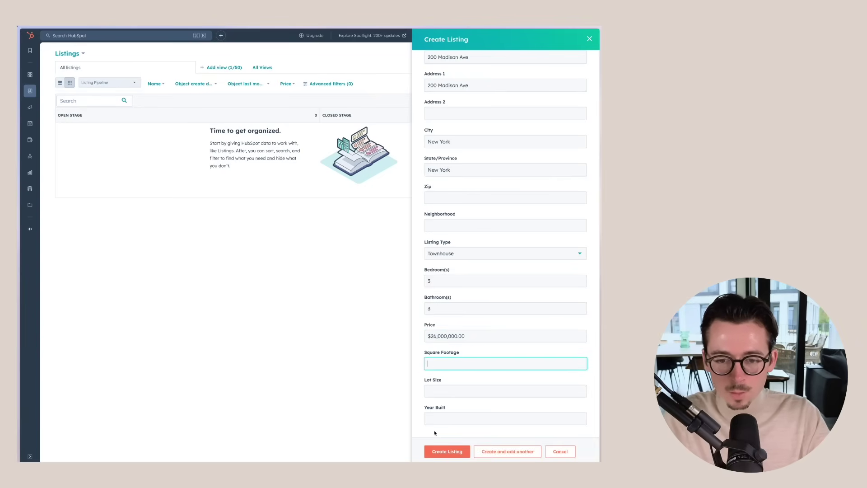
left_click(448, 451)
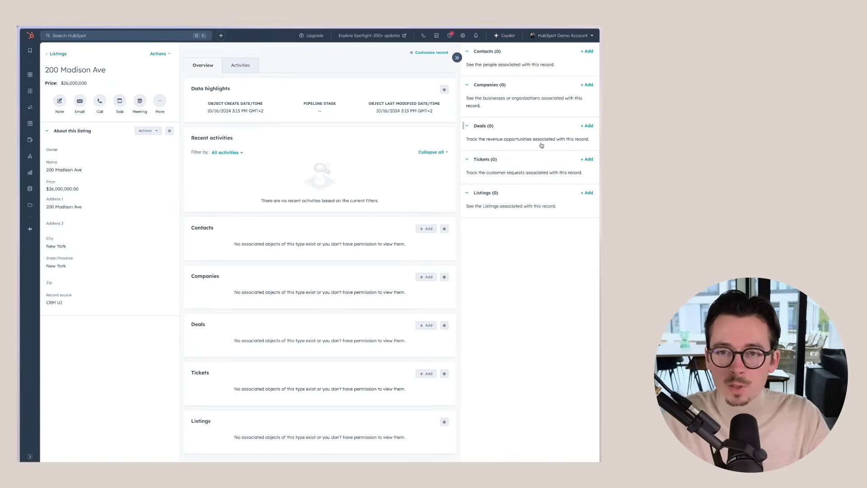
Step: Associate an existing contact with the 200 Madison Ave listing
left_click(587, 51)
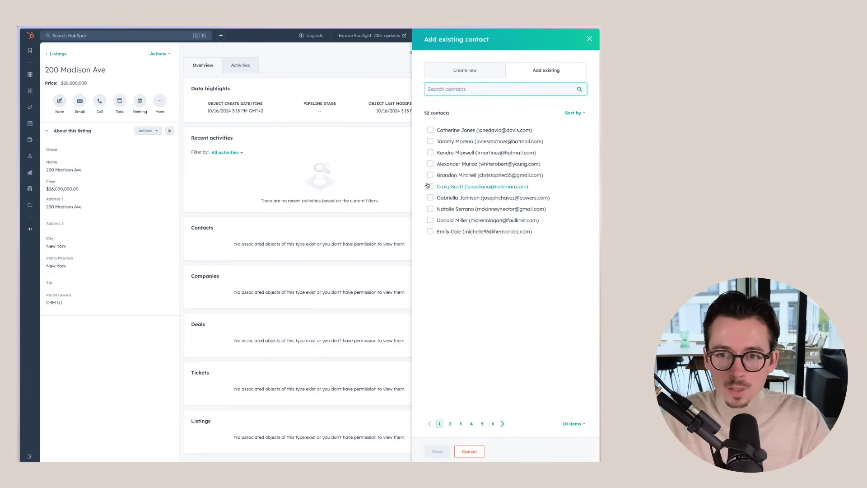
left_click(431, 186)
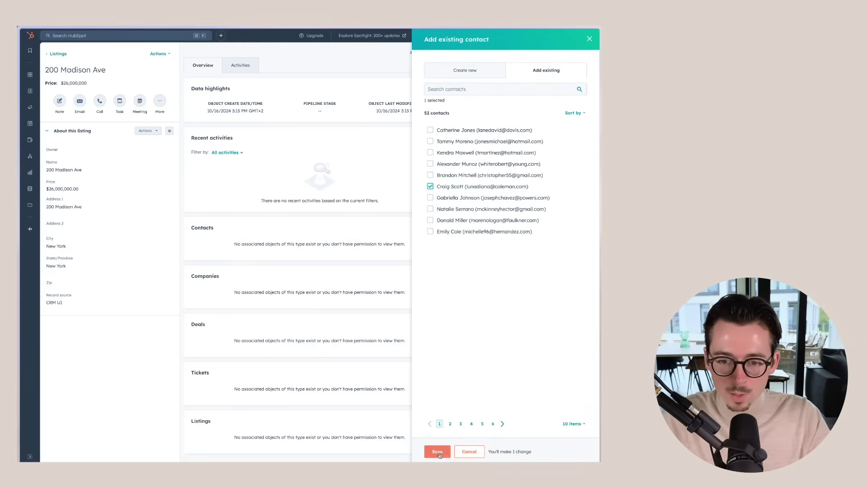
left_click(438, 451)
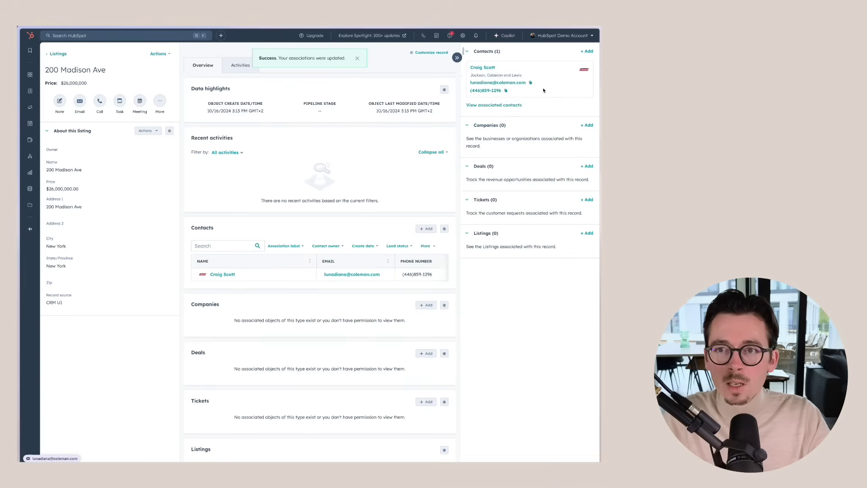
Step: Label the contact's association as Listing Agent and open the contact's record
mouse_move(524, 86)
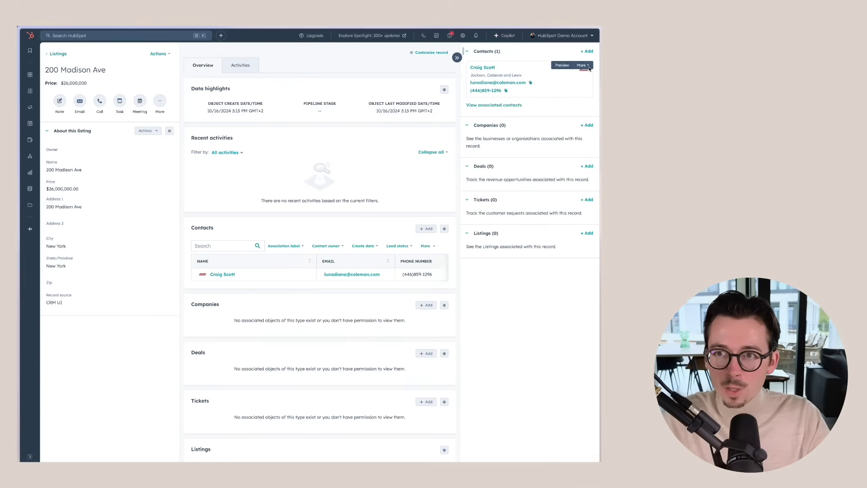
left_click(590, 67)
left_click(559, 85)
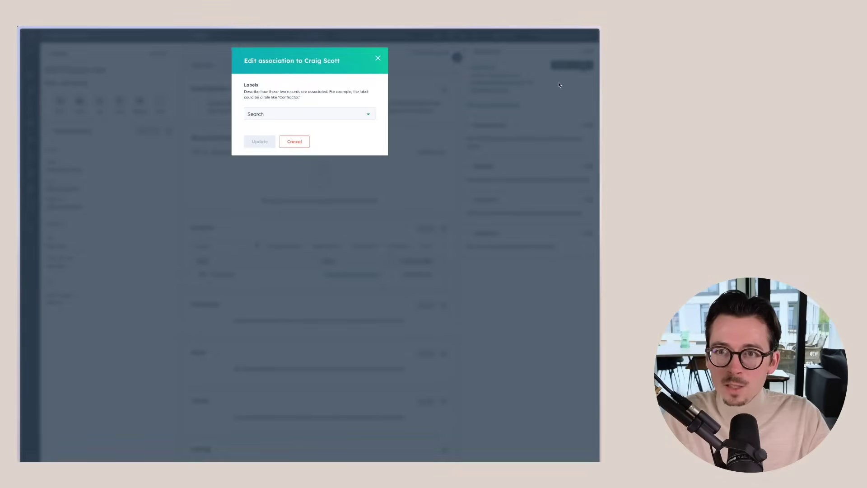
left_click(306, 114)
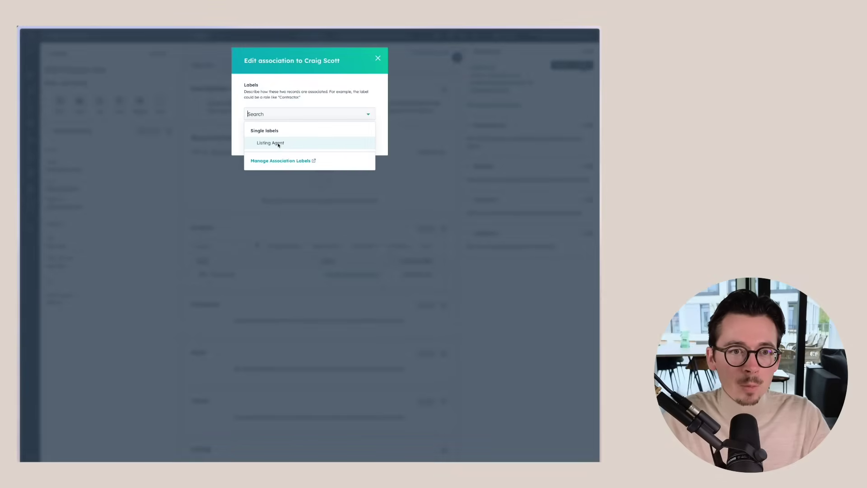
left_click(269, 143)
left_click(321, 105)
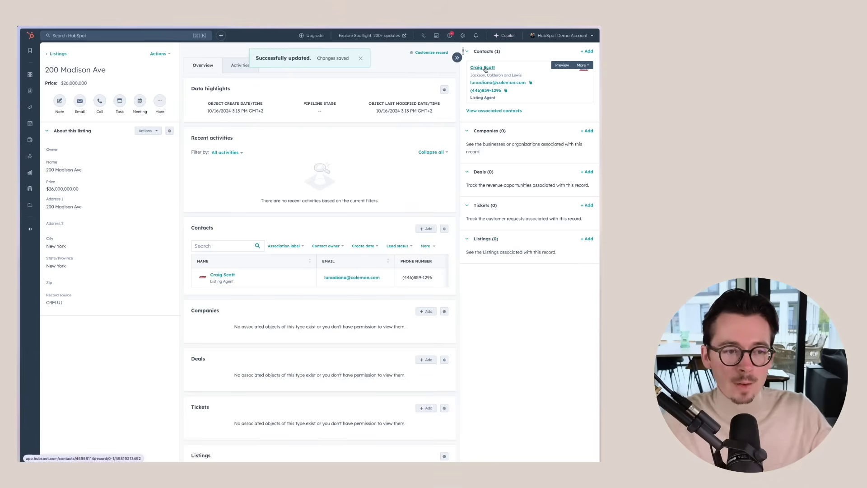
left_click(483, 67)
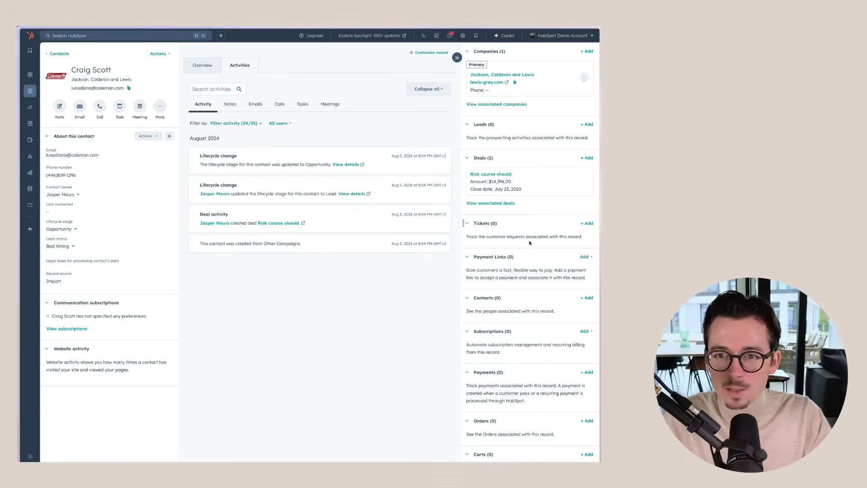
Step: Scroll the contact's sidebar to locate the 200 Madison Ave listing card
scroll(530, 243, "down", 15)
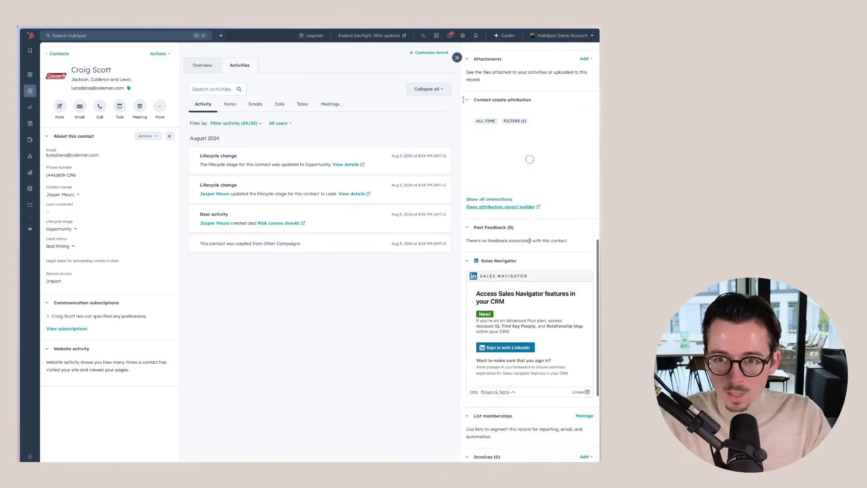
scroll(530, 243, "up", 6)
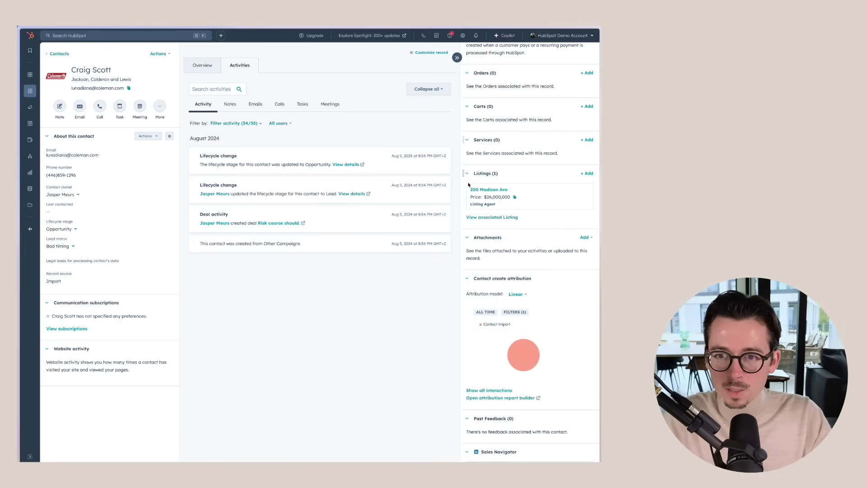
scroll(473, 311, "up", 4)
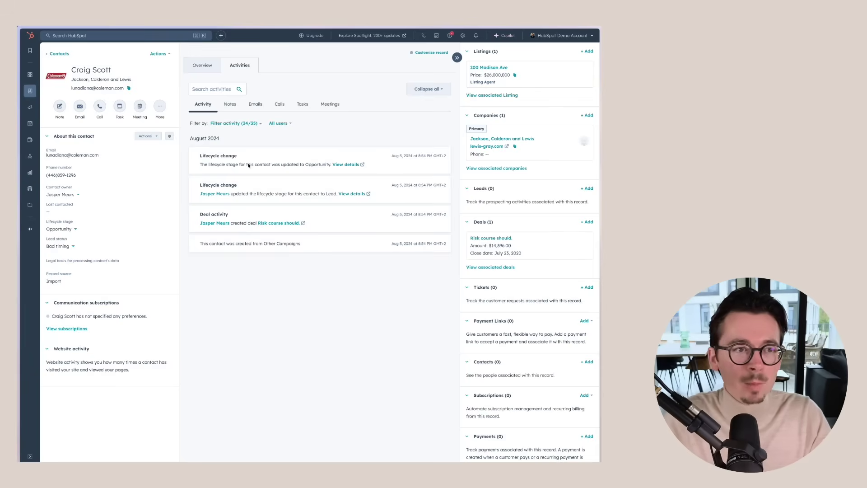
Step: From the 200 Madison Ave listing's contact, go to Manage association labels in settings
left_click(488, 67)
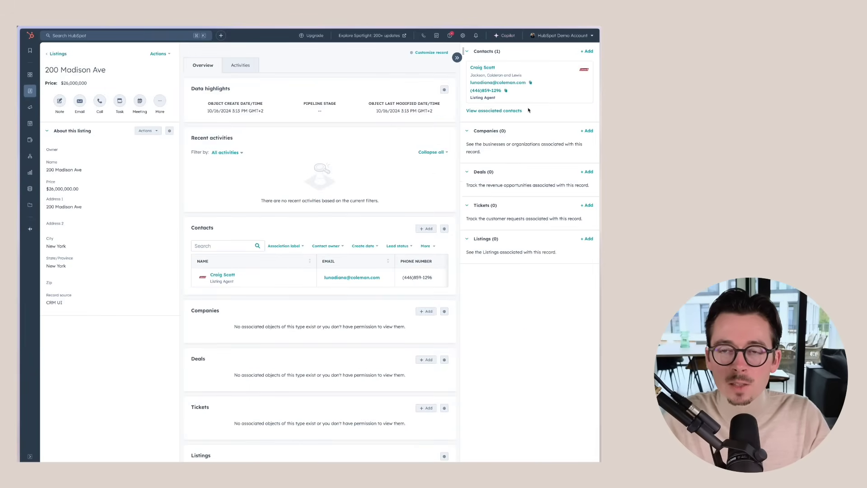
mouse_move(527, 77)
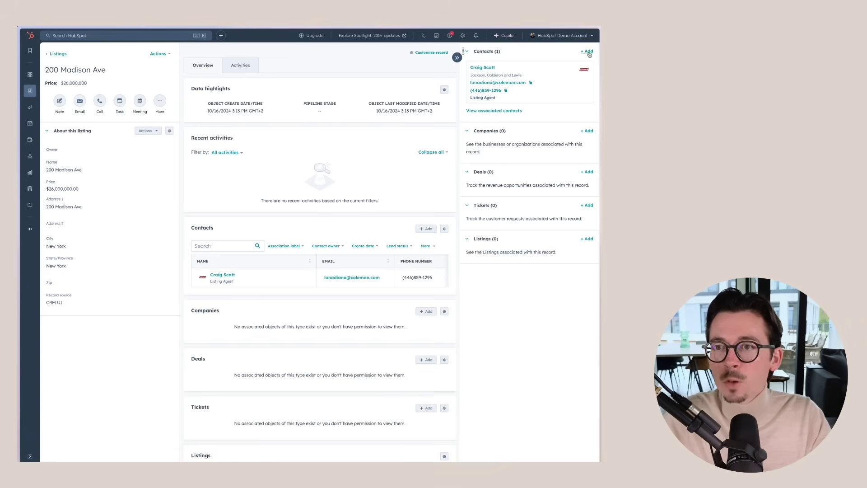
mouse_move(522, 76)
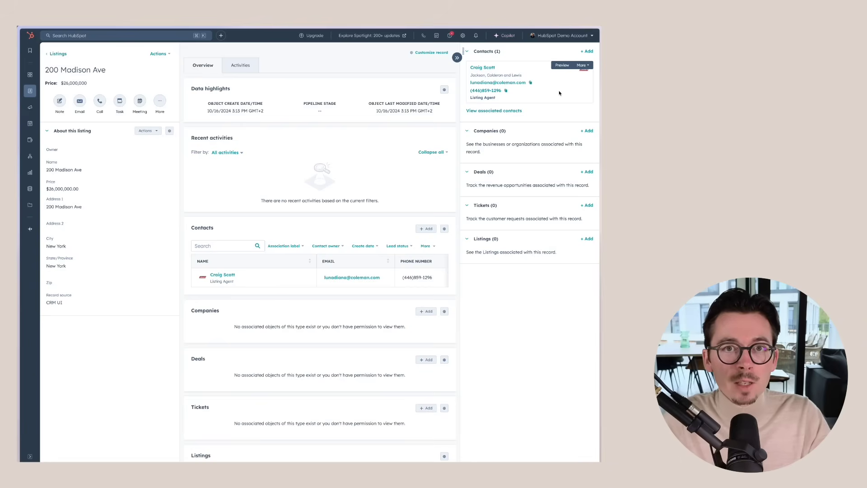
left_click(588, 66)
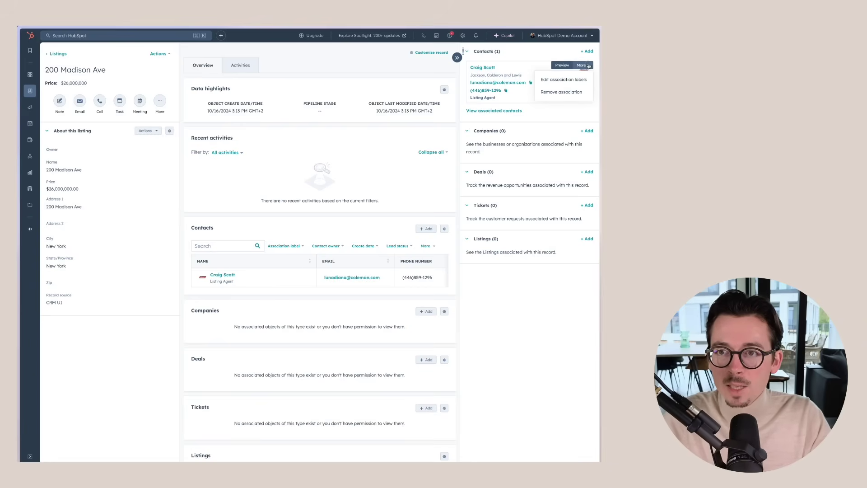
left_click(555, 81)
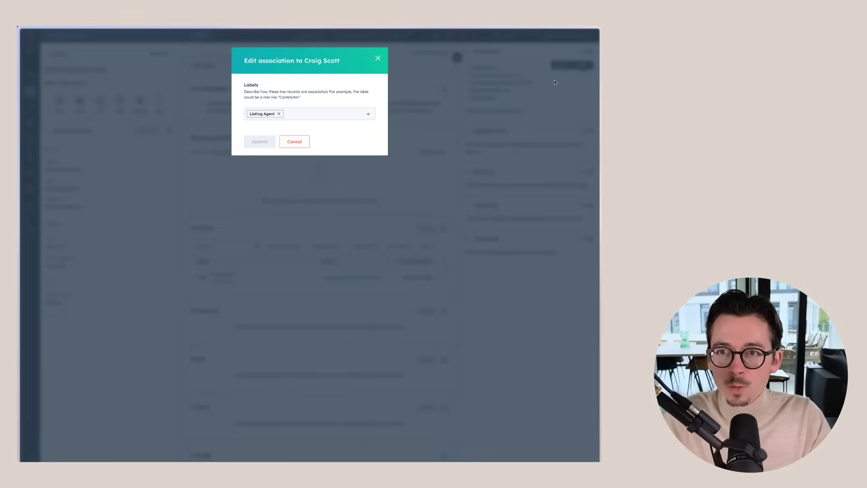
left_click(361, 113)
left_click(300, 149)
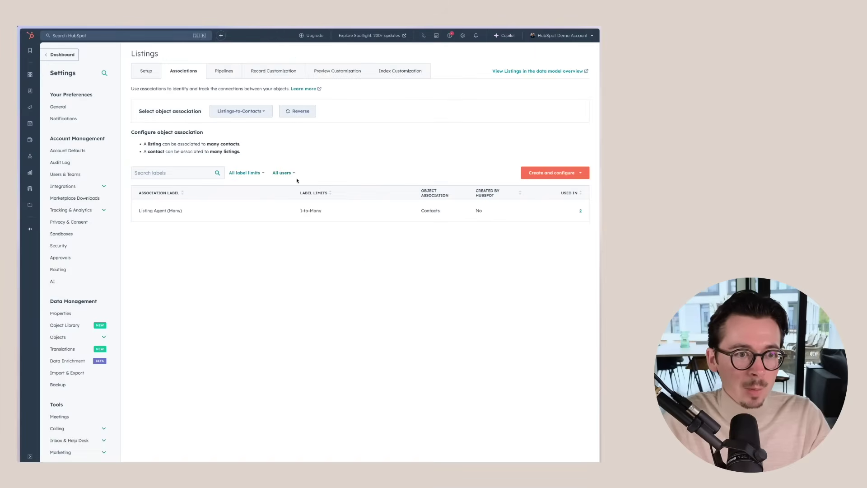
Step: Create a single 'Potential buyer' listings-to-contacts label with the label limits configured
left_click(564, 175)
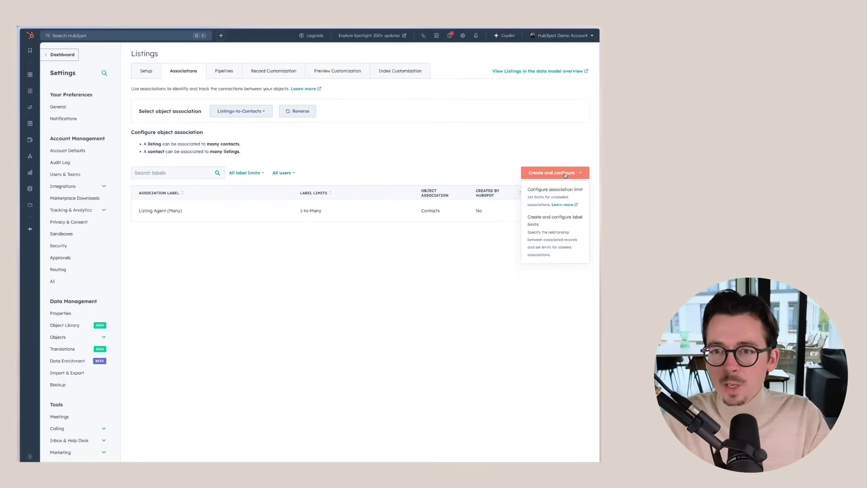
left_click(555, 244)
left_click(431, 145)
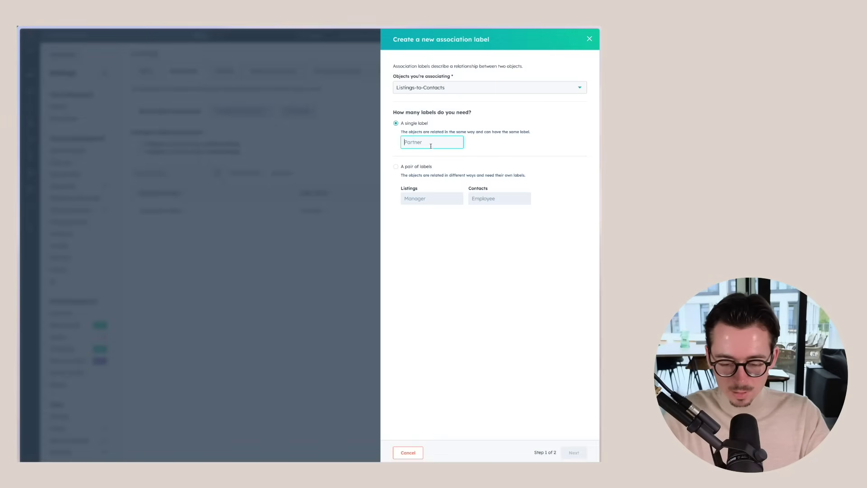
type("Poten")
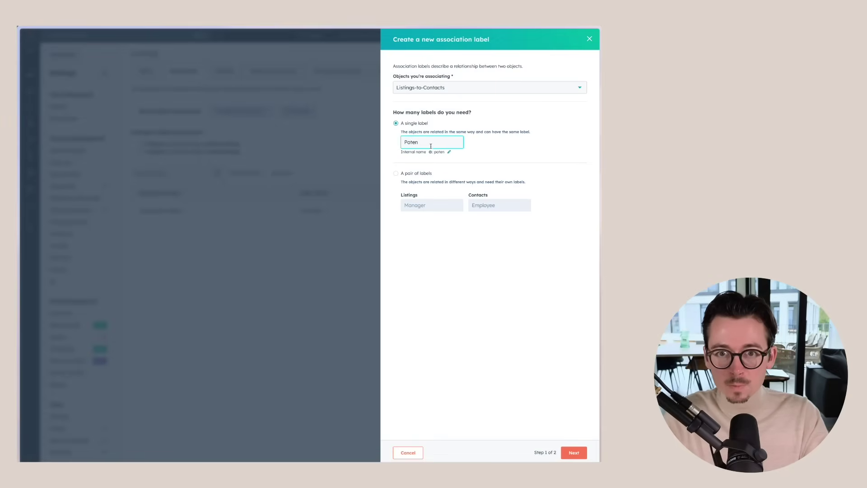
type("tial buyer")
left_click(499, 260)
left_click(575, 453)
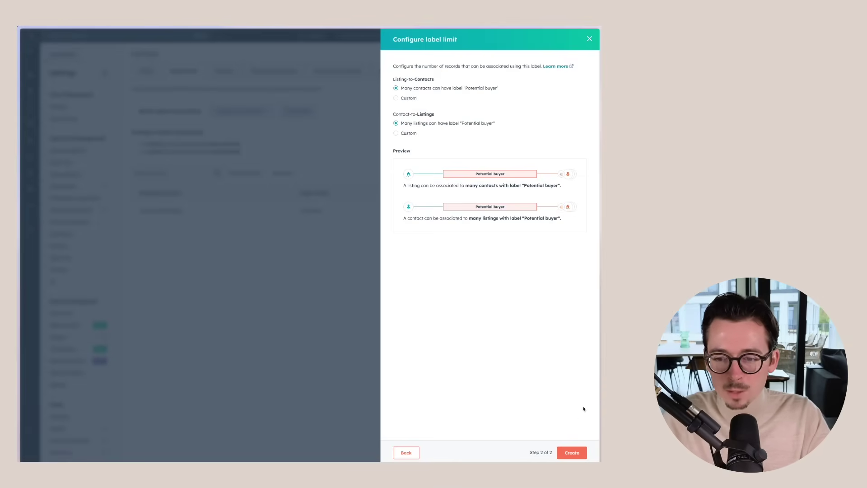
left_click(572, 453)
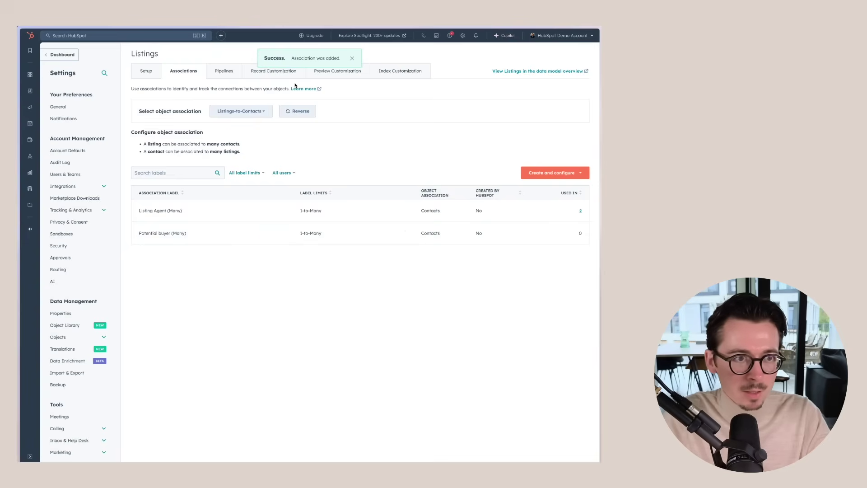
Step: Switch the CRM index to Listings, show all pipelines in list view, open 200 Madison Ave
left_click(67, 54)
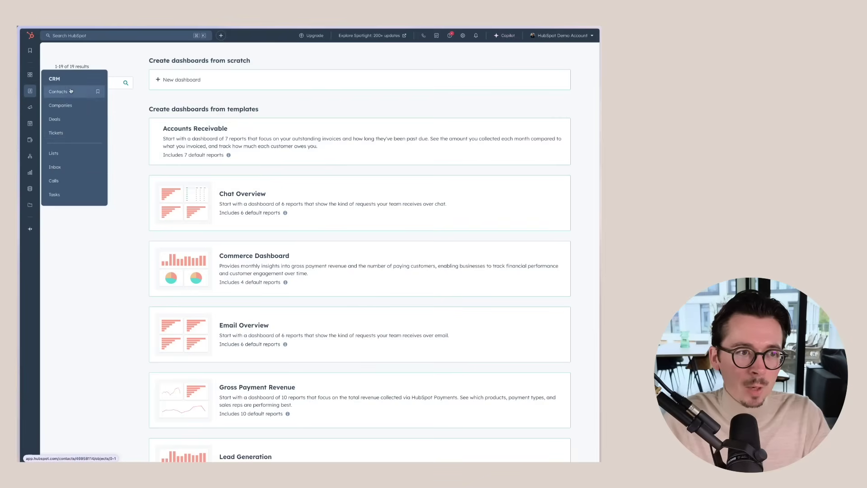
left_click(70, 92)
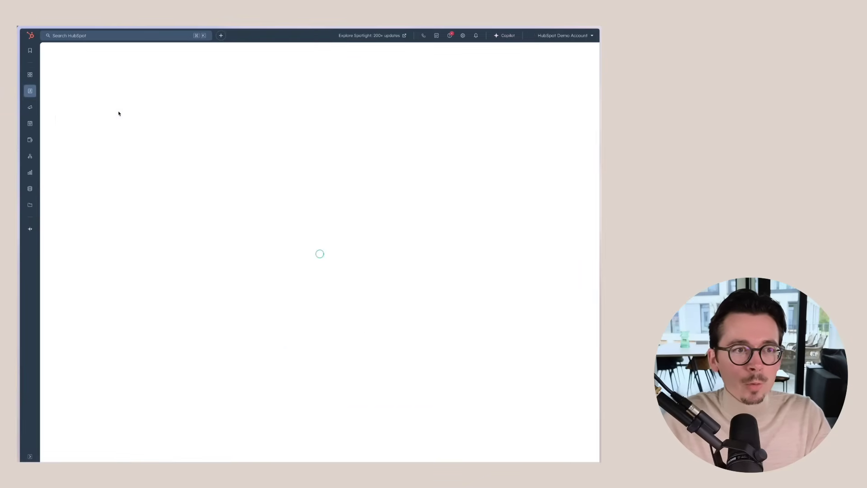
left_click(86, 53)
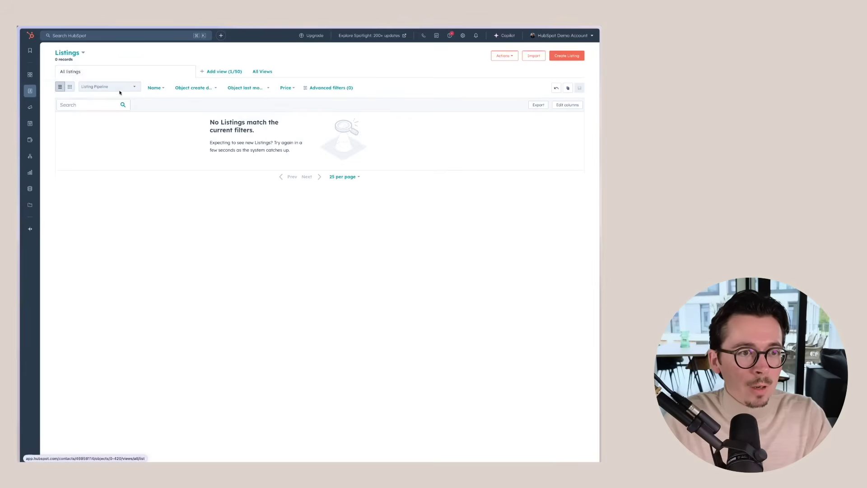
left_click(120, 90)
left_click(108, 102)
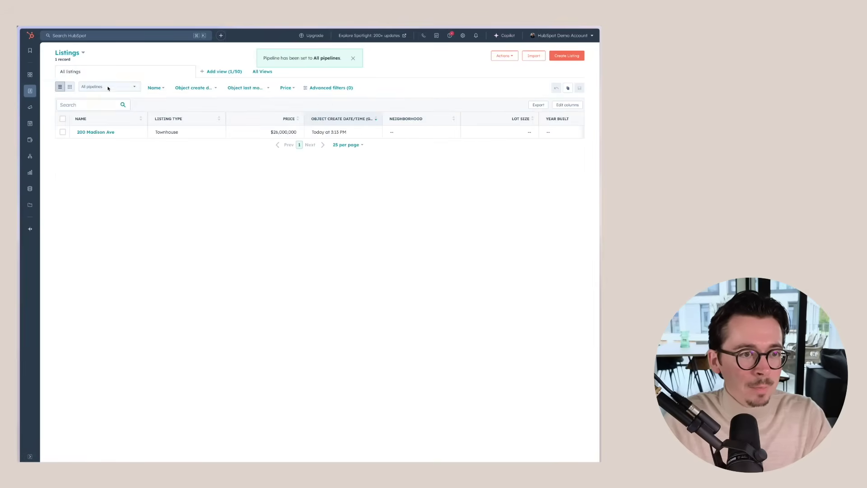
left_click(95, 133)
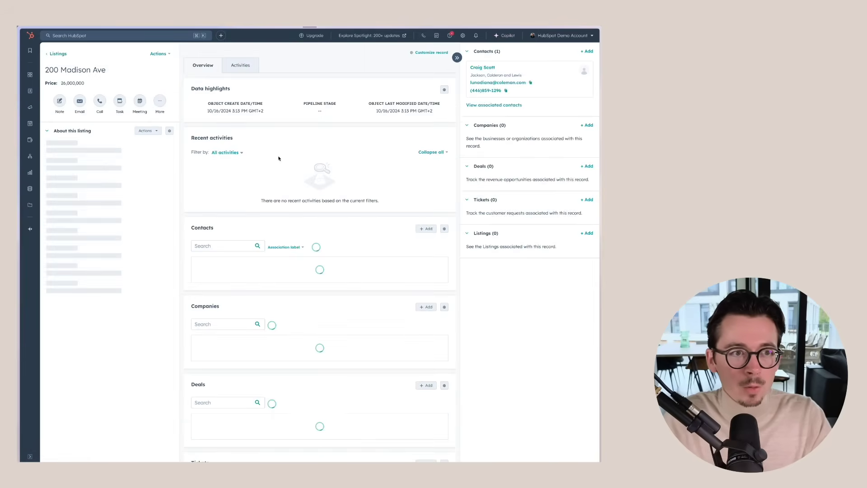
Step: Associate a second existing contact with the 200 Madison Ave listing
left_click(587, 52)
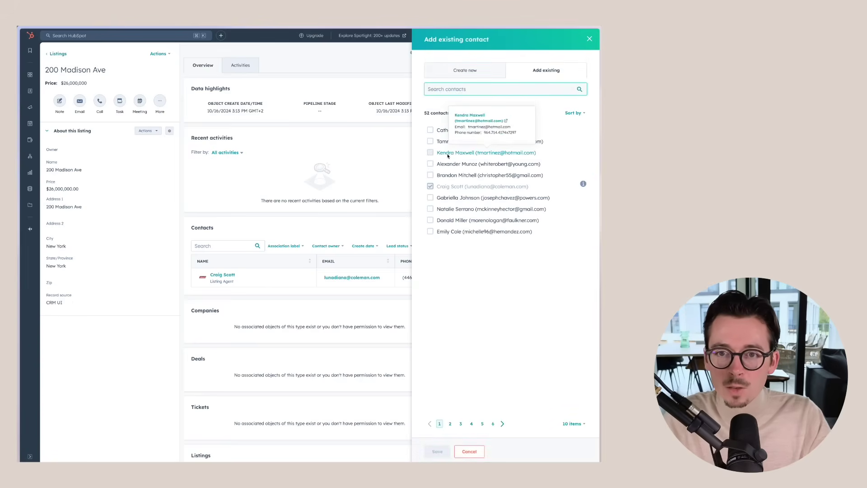
left_click(431, 153)
left_click(437, 451)
Step: Label the newly linked contact's association as Potential buyer
mouse_move(586, 67)
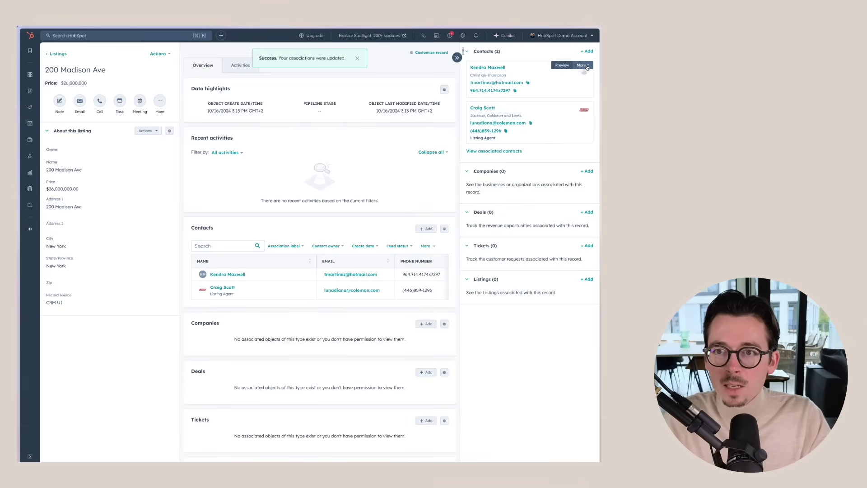
left_click(582, 66)
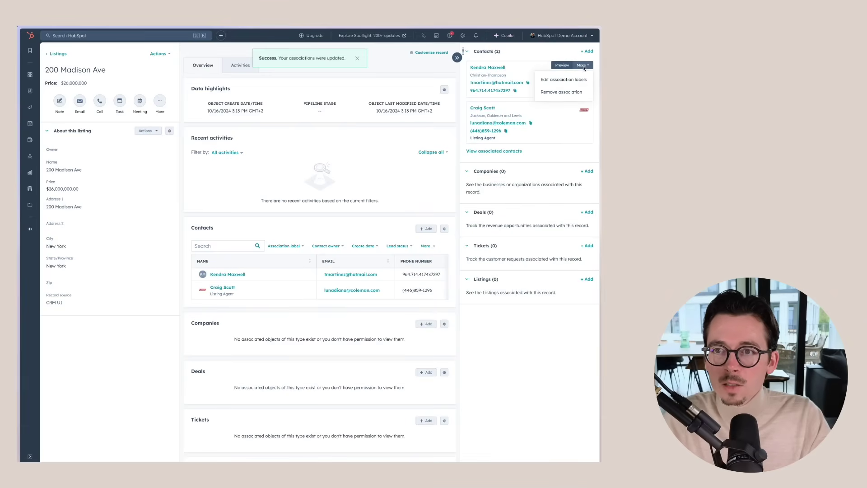
left_click(562, 82)
left_click(305, 114)
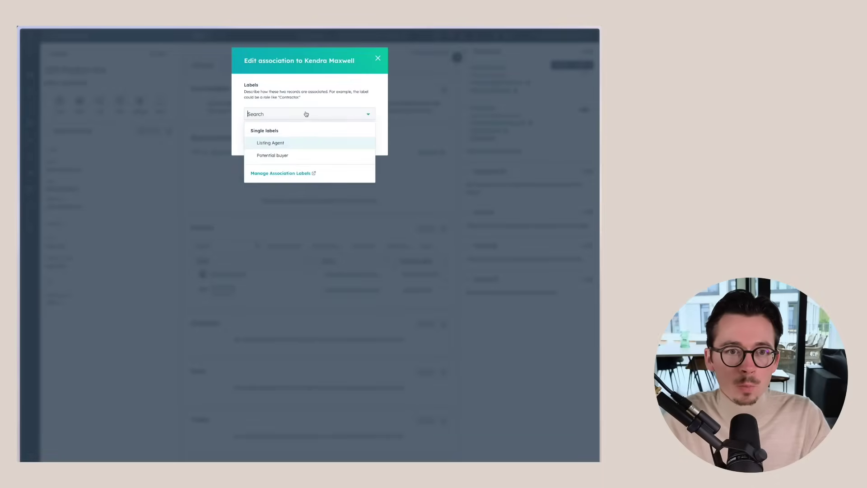
left_click(269, 155)
left_click(295, 107)
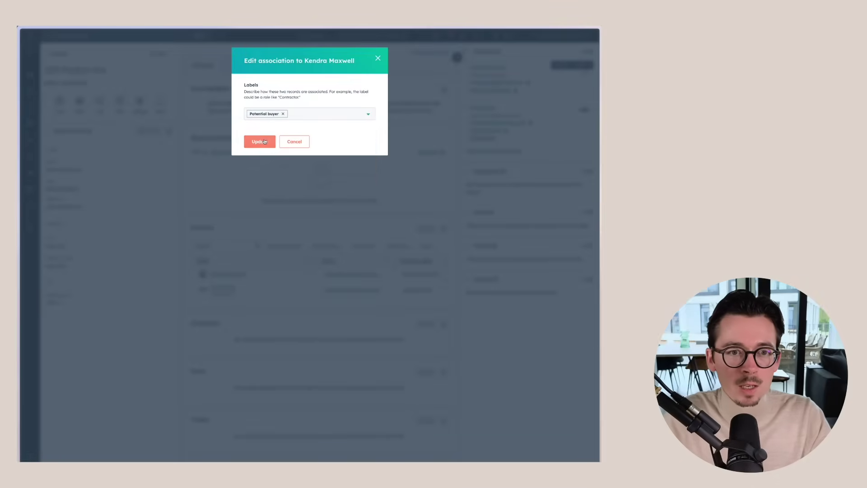
left_click(266, 141)
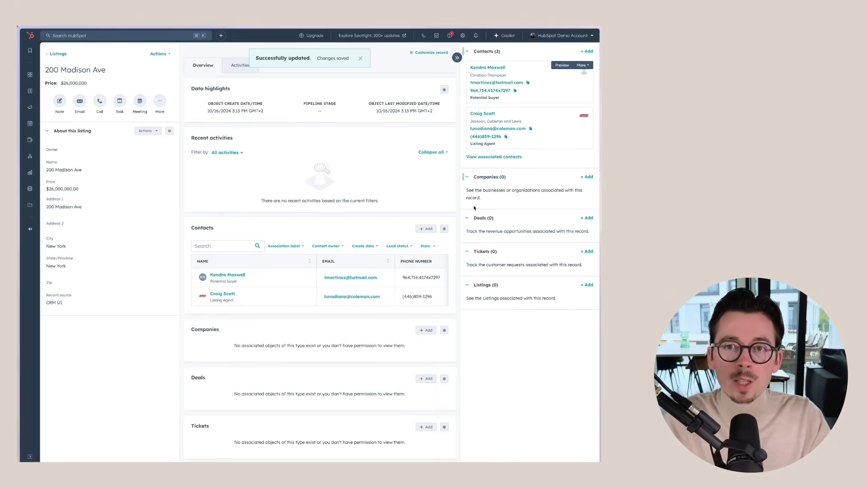
mouse_move(511, 122)
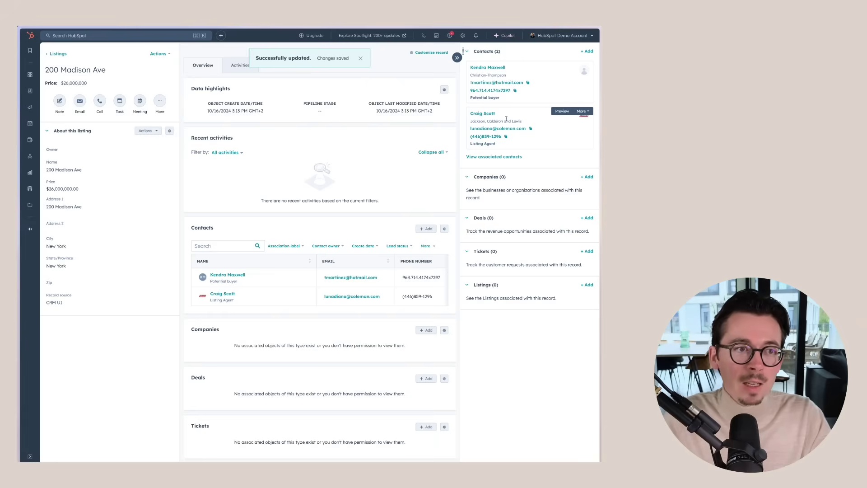